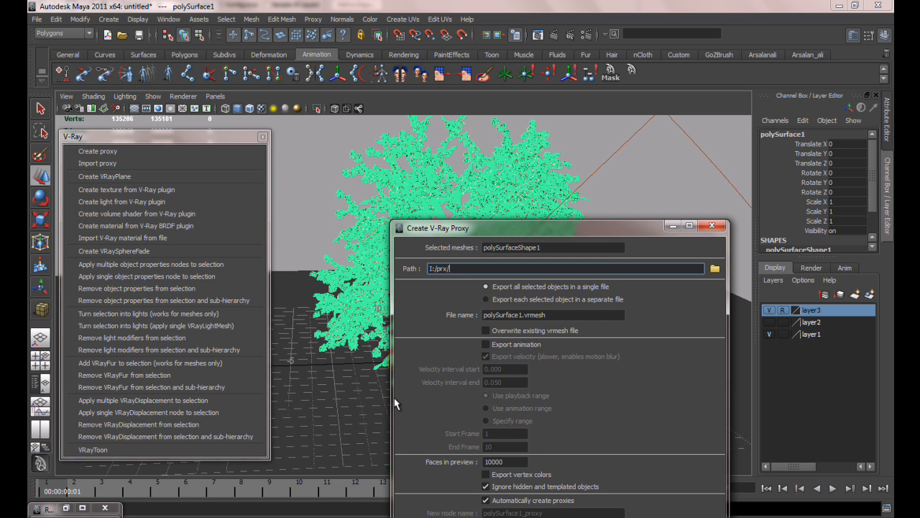
Step: Try to create a V-Ray proxy of the tree mesh with the file name polySurface2.vrmesh and 10000 preview faces
drag(527, 225, 510, 169)
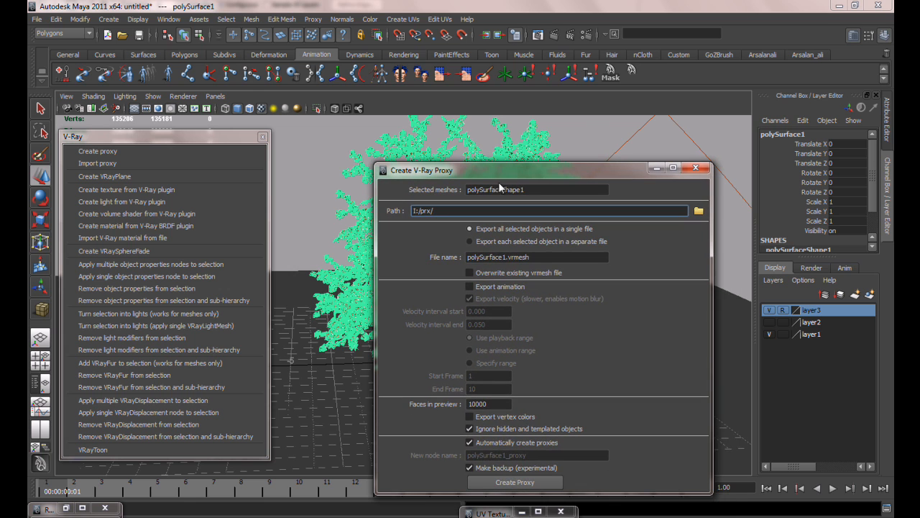
click(516, 257)
key(BackSpace)
text(2)
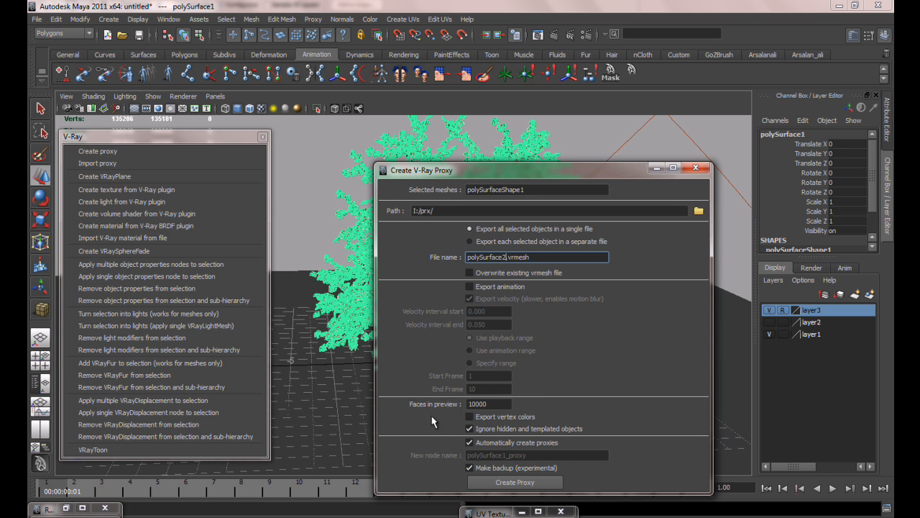
drag(501, 176, 378, 150)
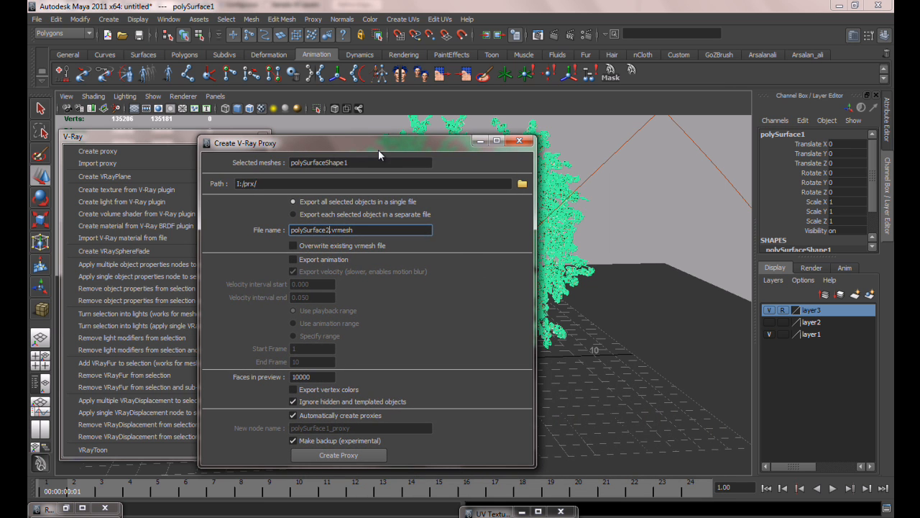
click(321, 377)
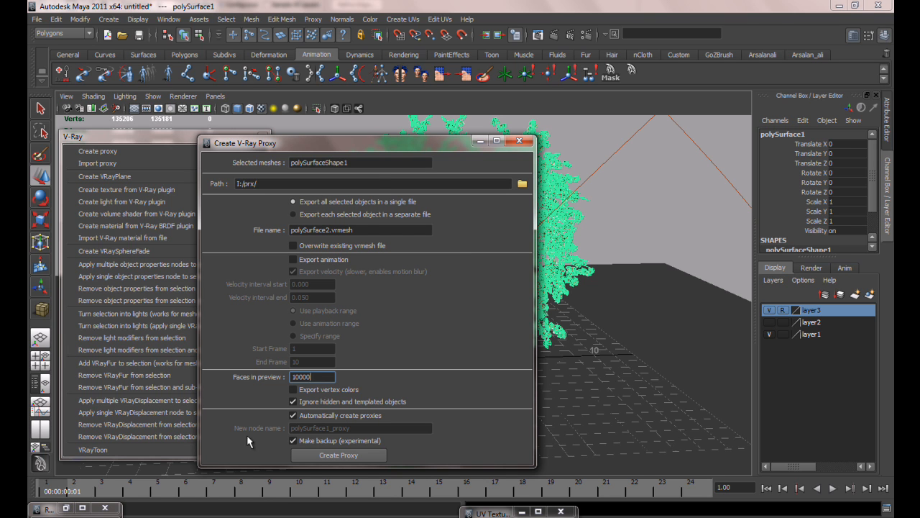
drag(361, 138, 331, 119)
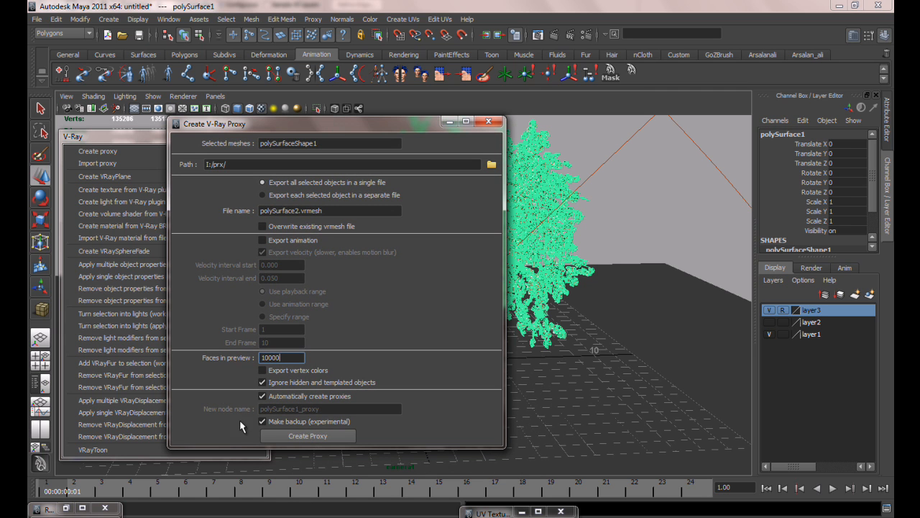
click(305, 436)
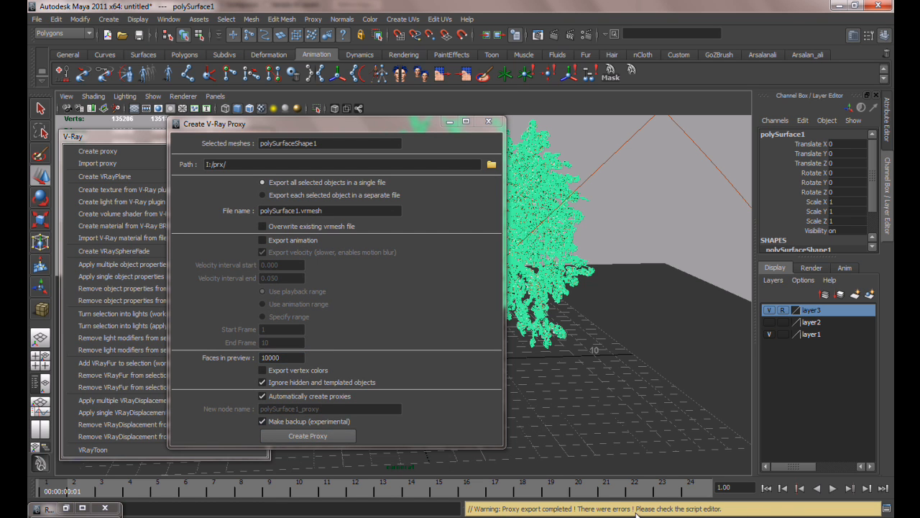
Step: Check the script editor output for the reason behind the proxy export errors
drag(506, 509, 630, 510)
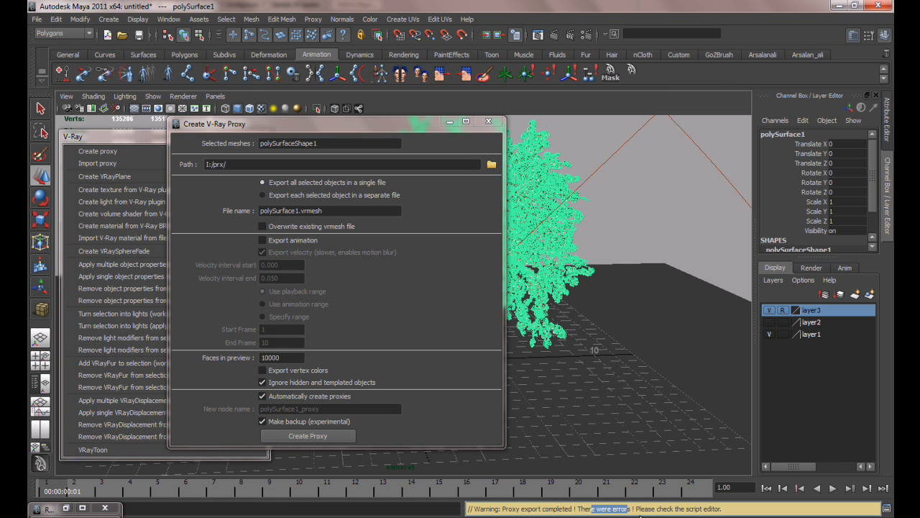
click(887, 508)
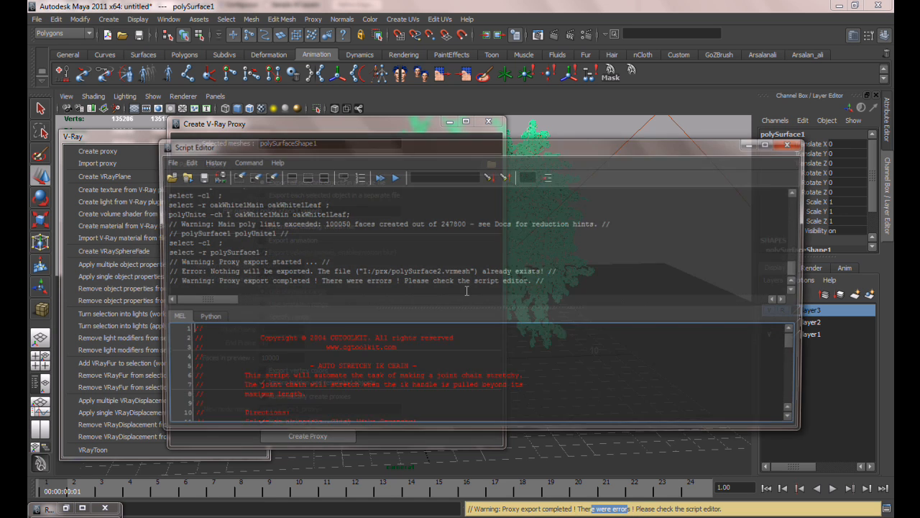
click(793, 143)
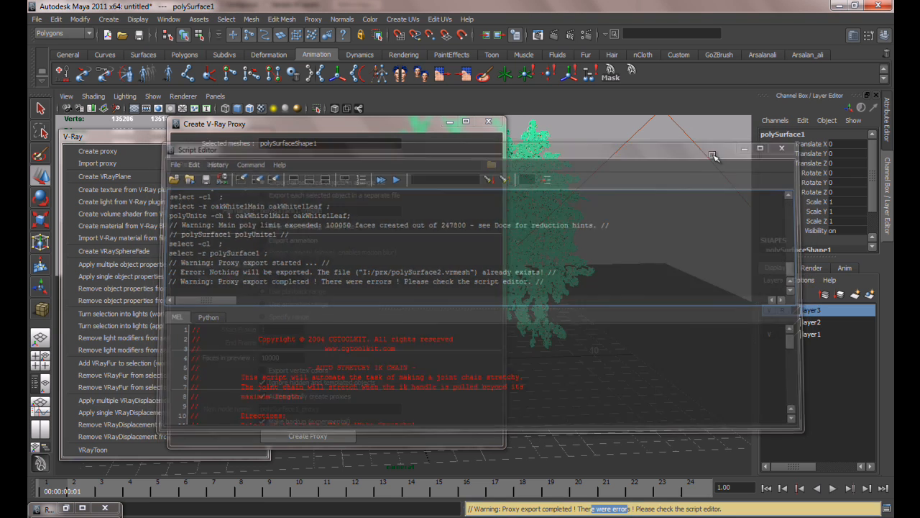
Step: Set the proxy export path to I:/prx and try to export the reselected tree mesh
click(622, 218)
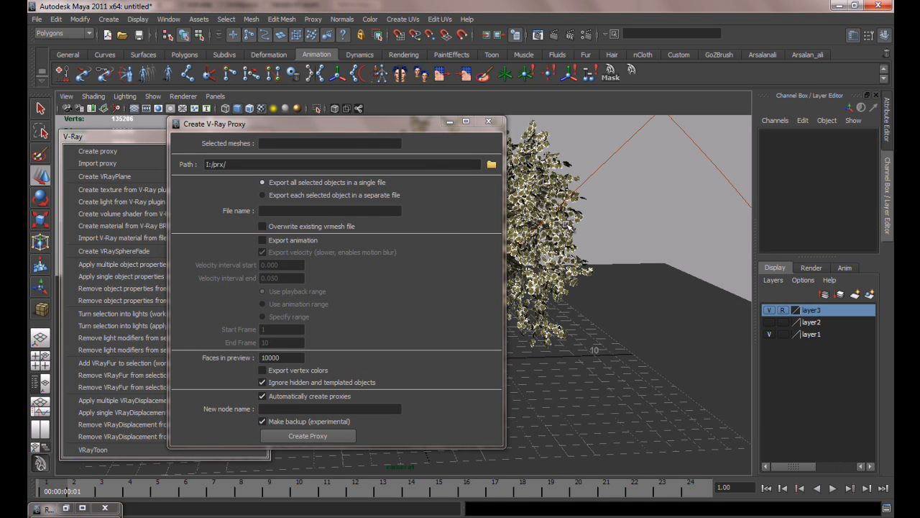
click(568, 224)
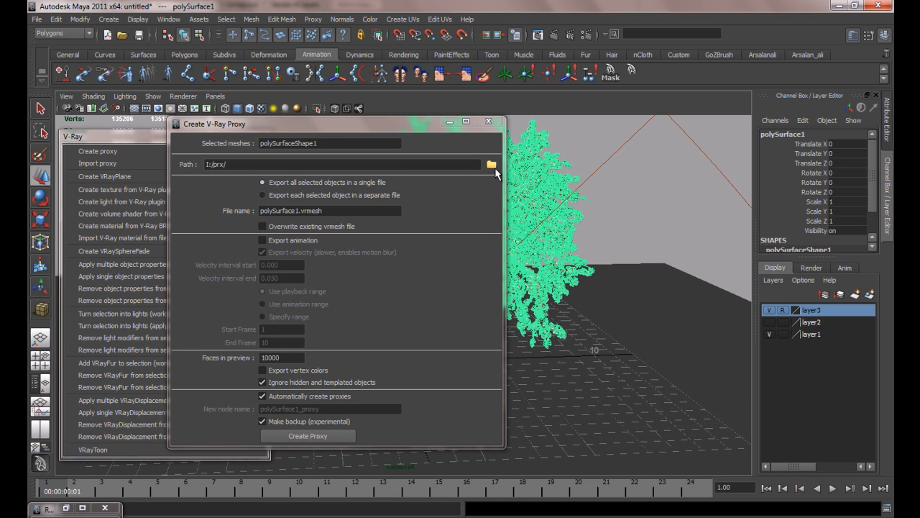
click(491, 164)
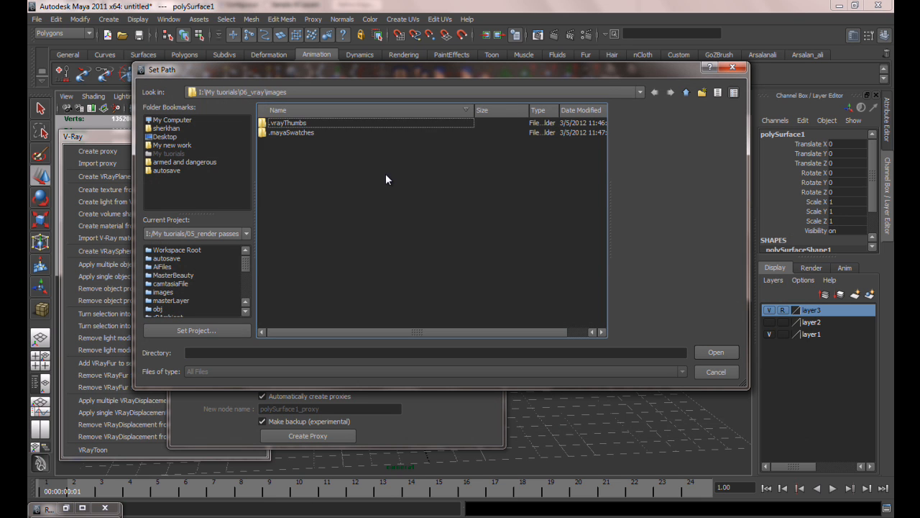
click(173, 136)
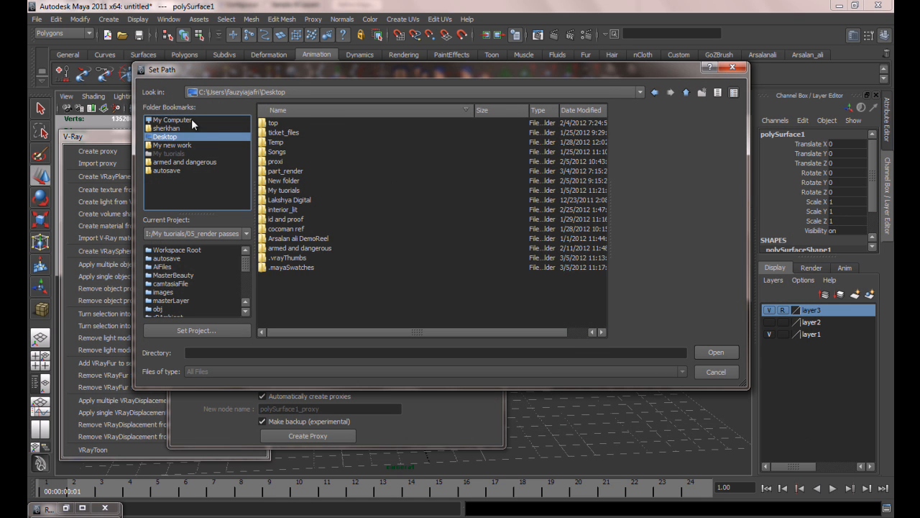
click(190, 121)
double_click(274, 140)
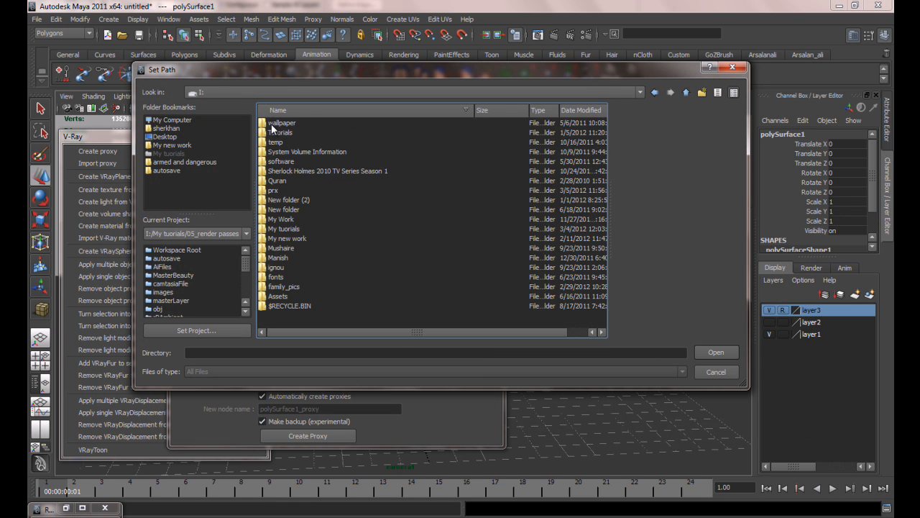
click(274, 190)
click(716, 352)
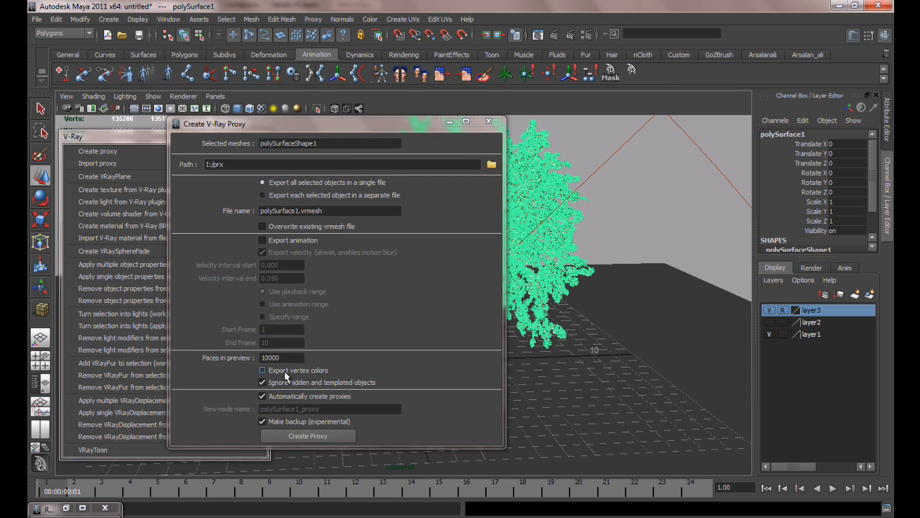
click(299, 437)
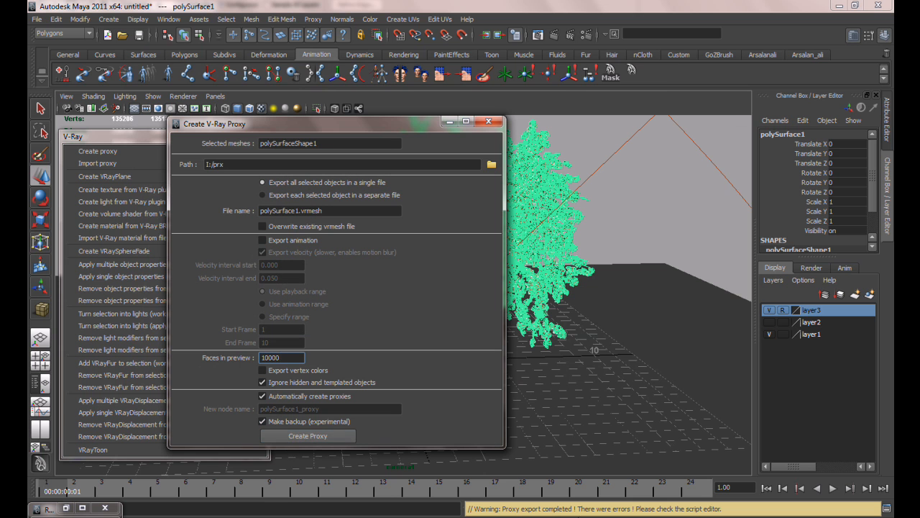
click(335, 211)
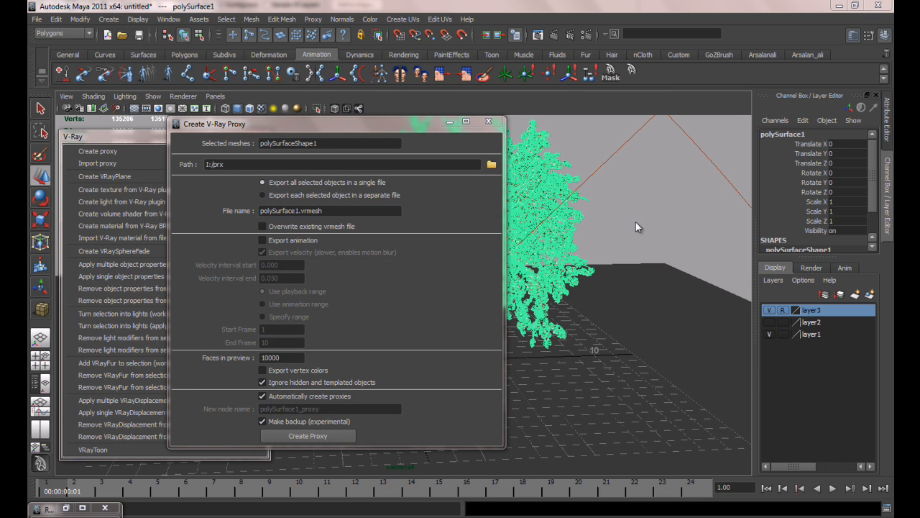
Step: Save the scene as 011_proxies.mb, replacing the existing file
key(ctrl+shift+s)
double_click(291, 123)
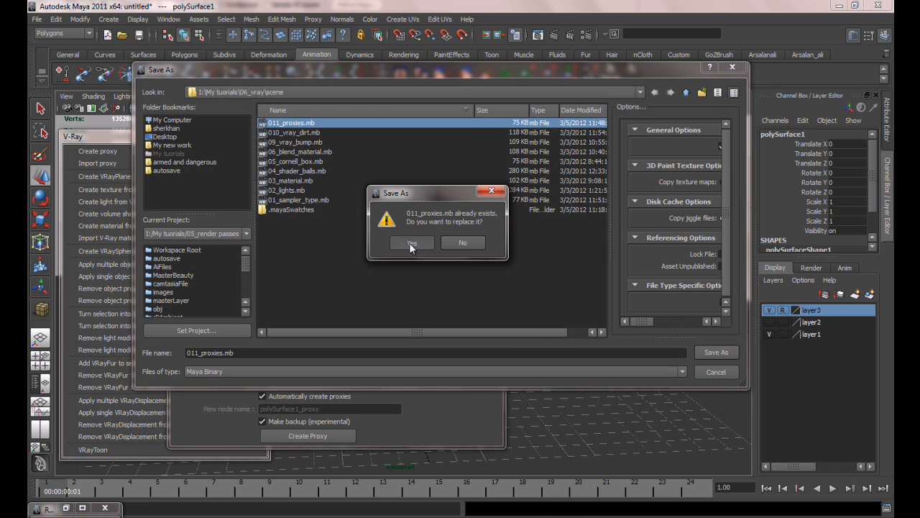
click(411, 242)
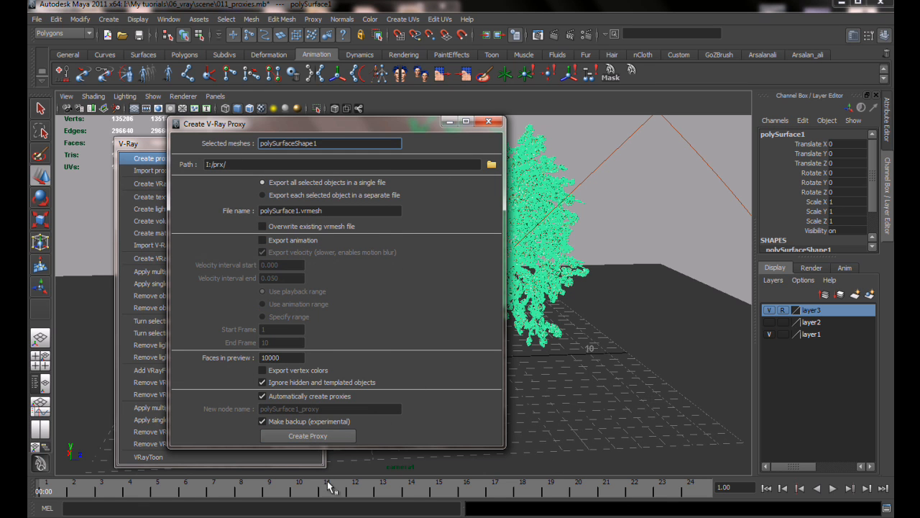
Step: Retry creating the proxy and change the export file name to polySurfadace1.vrmesh
click(305, 435)
click(334, 164)
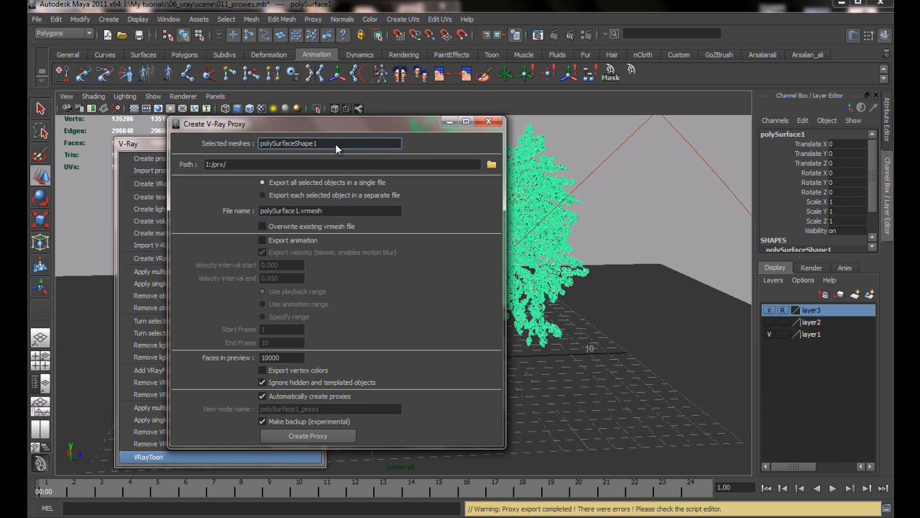
click(286, 210)
text(da)
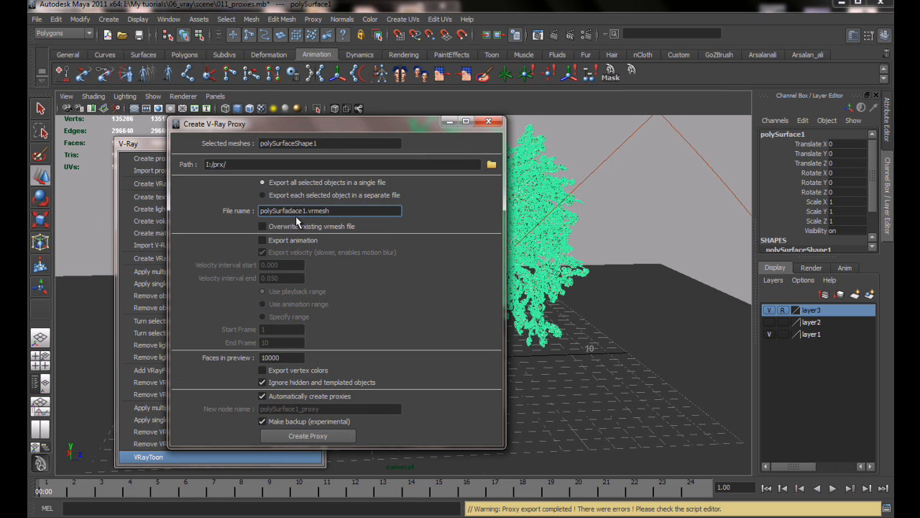
Step: Set the proxy export path to the prx folder on drive I: and create the V-Ray proxy, minimizing its dialog
click(491, 161)
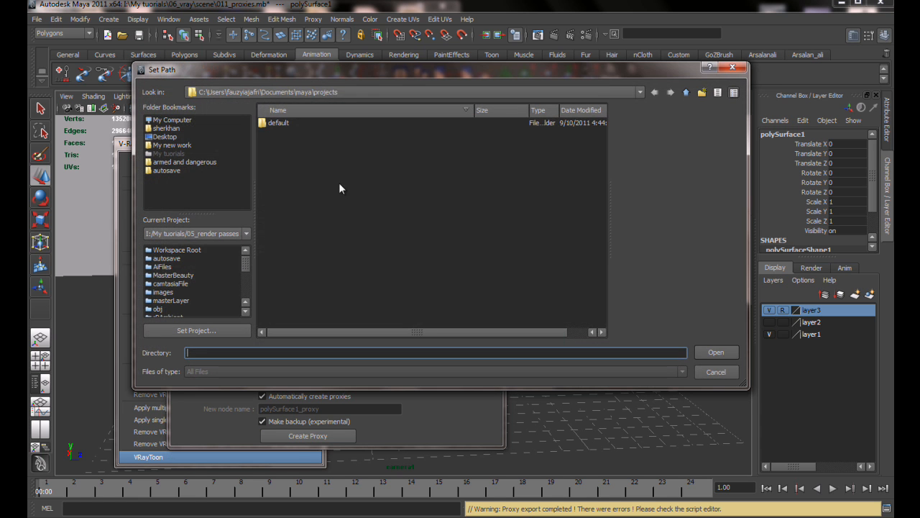
click(173, 120)
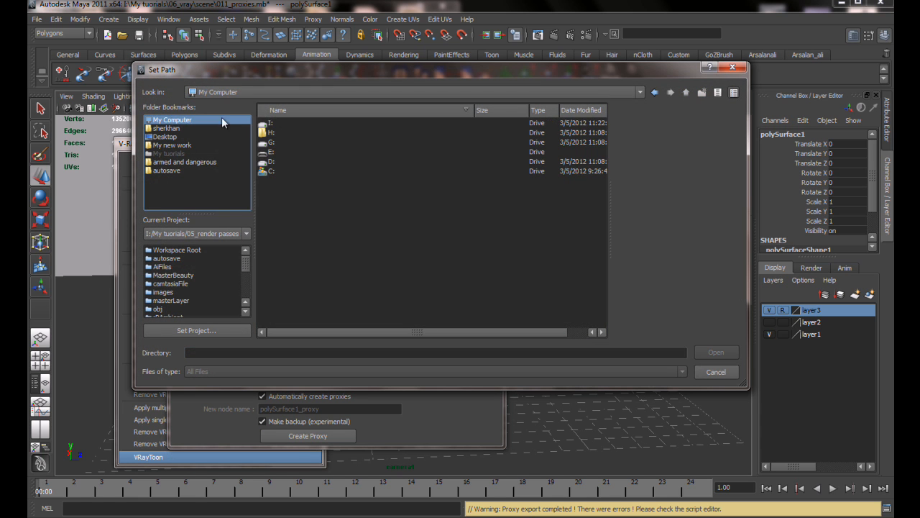
double_click(272, 127)
click(272, 126)
click(274, 191)
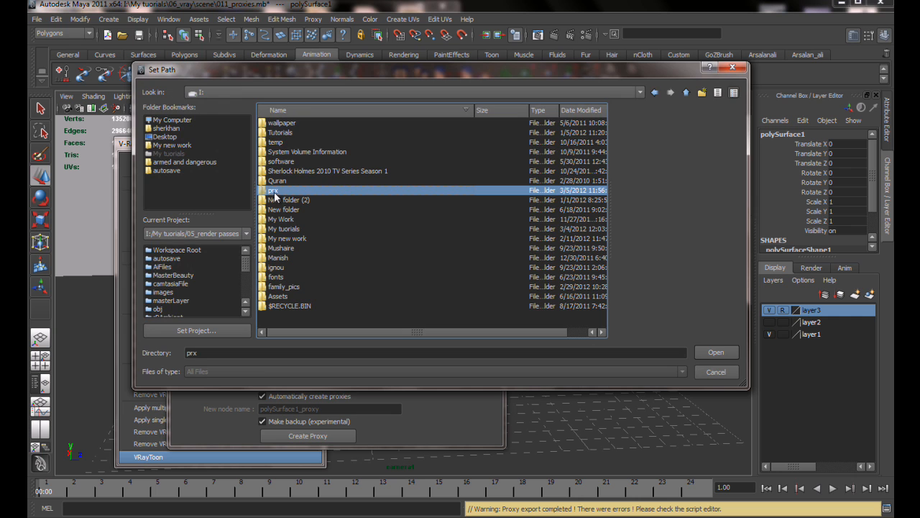
click(715, 352)
click(302, 435)
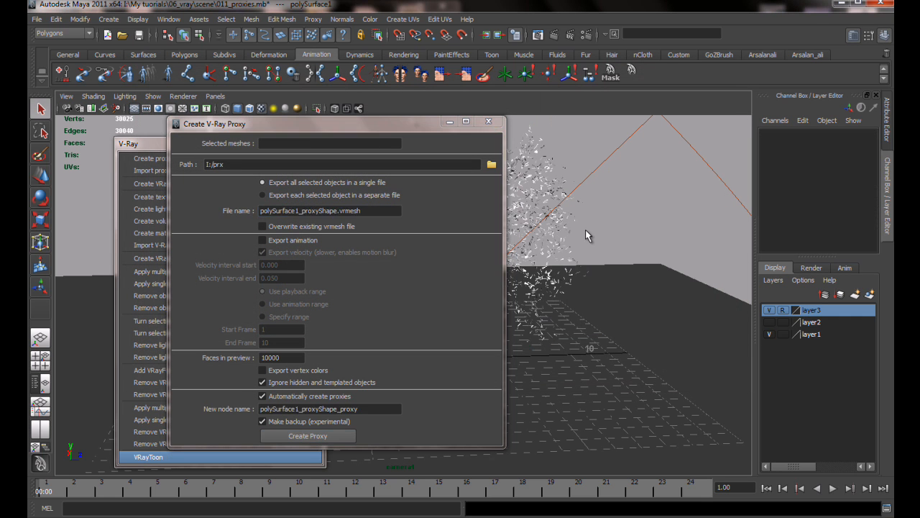
click(450, 123)
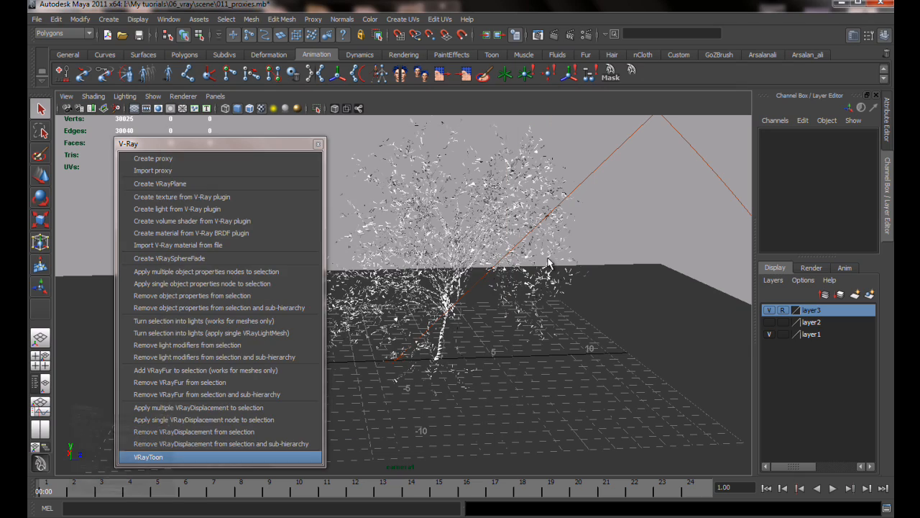
Step: Examine the tree proxy's reduced preview faces up close and from a distance
alt+right_drag(345, 179, 484, 236)
alt+drag(485, 236, 433, 215)
alt+right_drag(492, 265, 580, 358)
alt+middle_drag(580, 357, 432, 260)
alt+right_drag(426, 258, 443, 341)
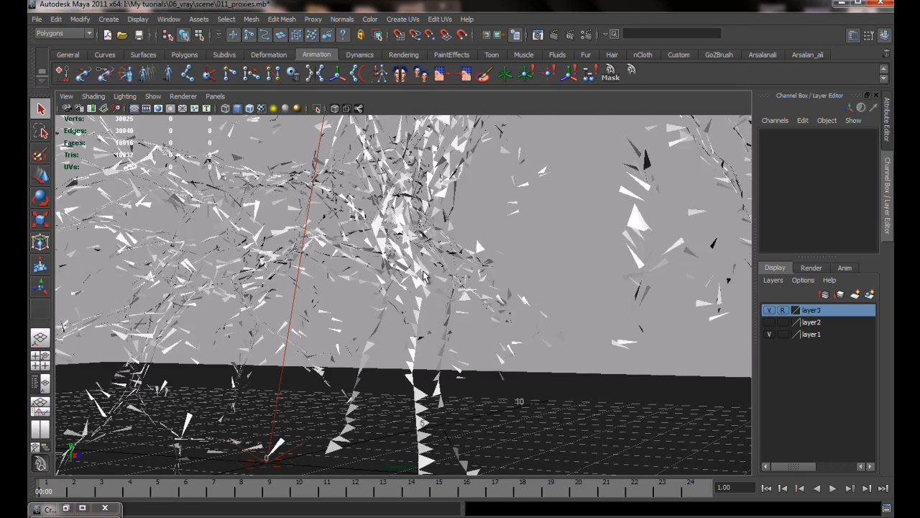
alt+right_drag(576, 284, 443, 233)
alt+right_drag(550, 309, 469, 313)
alt+right_drag(380, 321, 435, 309)
alt+drag(437, 216, 477, 260)
alt+right_drag(559, 347, 300, 261)
click(405, 204)
click(646, 200)
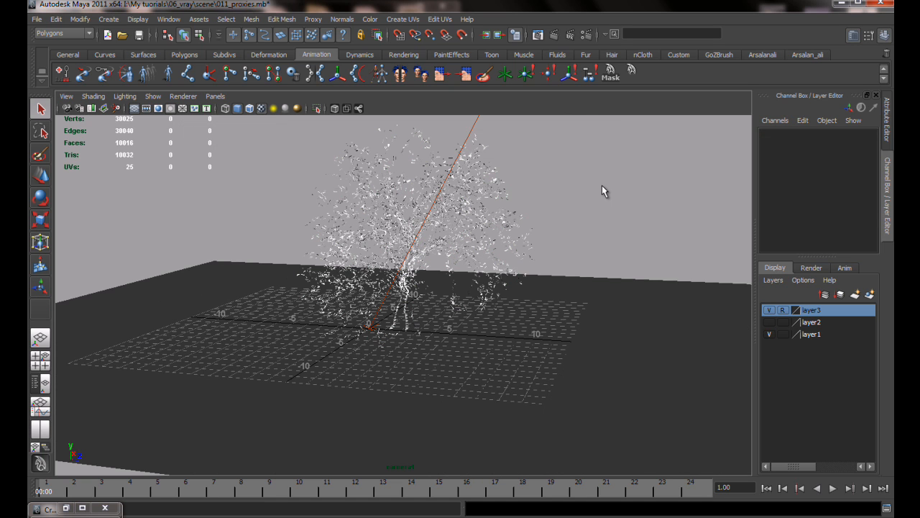
Step: Select and deselect the tree proxy to examine its preview geometry and polygon counts
drag(565, 212, 505, 244)
click(552, 199)
click(489, 191)
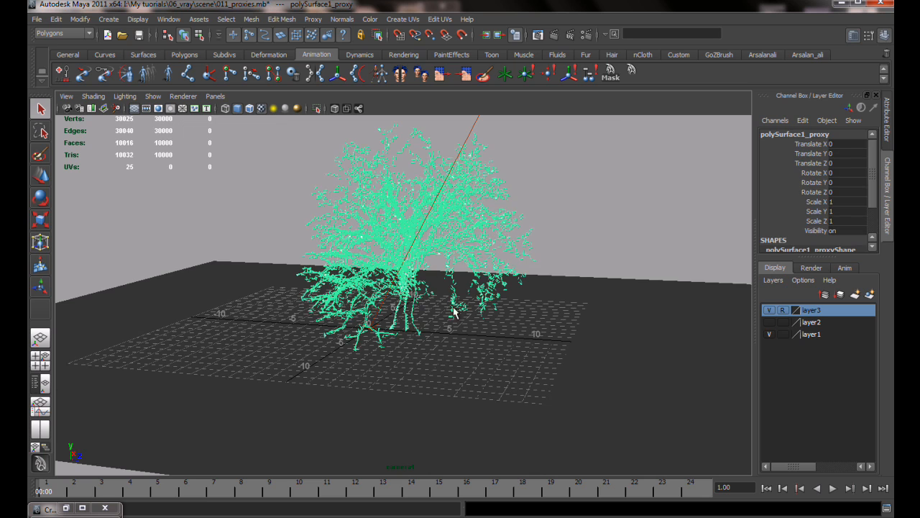
alt+right_drag(434, 304, 546, 377)
click(624, 172)
alt+right_drag(627, 192, 559, 192)
drag(559, 192, 509, 215)
alt+right_drag(509, 215, 478, 196)
click(525, 199)
Step: Duplicate the tree proxy and move the copy to about -8.444 in Z
click(386, 190)
alt+drag(237, 140, 328, 345)
key(w)
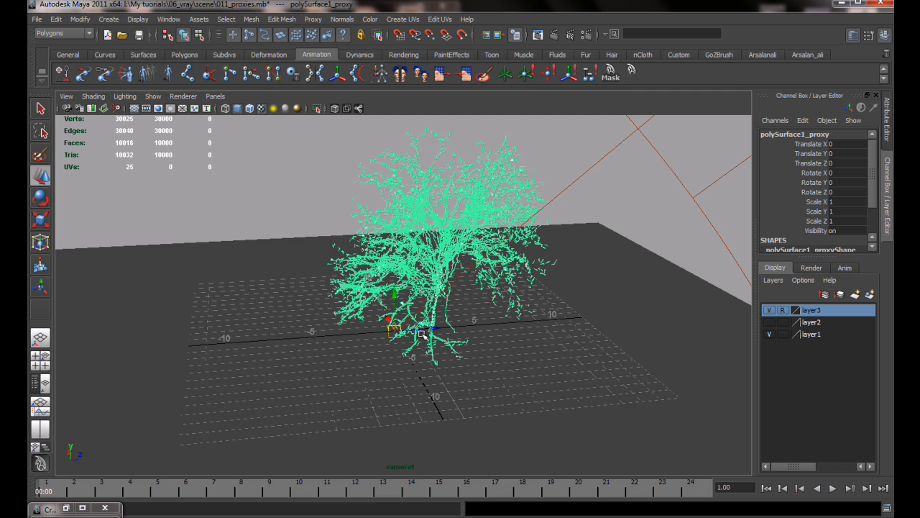
key(ctrl+d)
drag(435, 330, 297, 343)
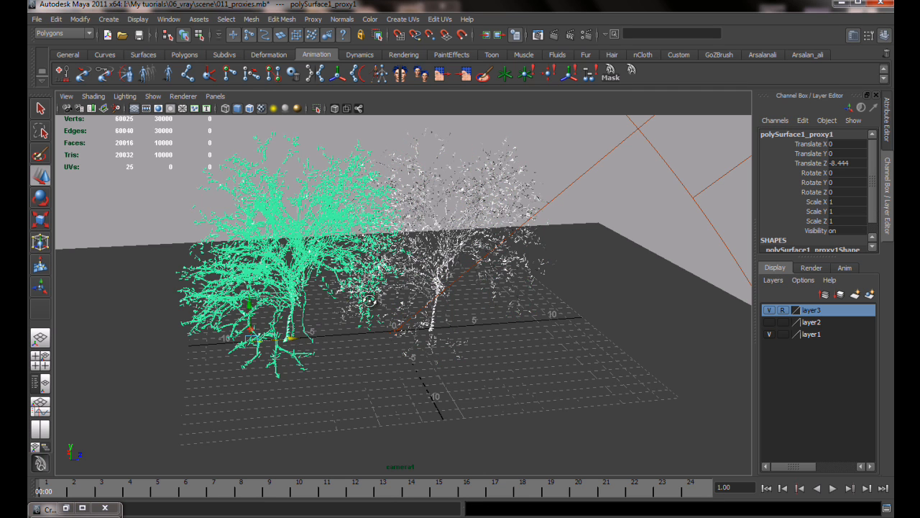
Step: Open the Render View and start a V-Ray IPR render of the scene
click(538, 34)
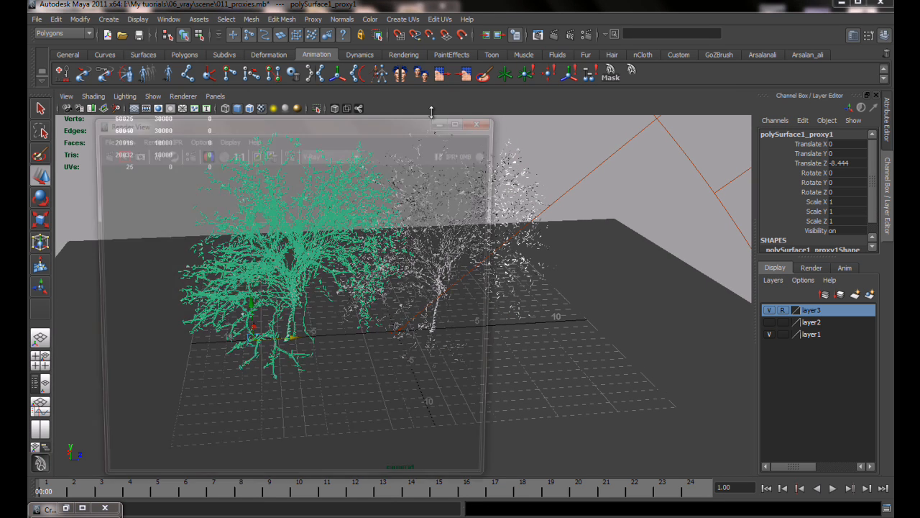
click(146, 137)
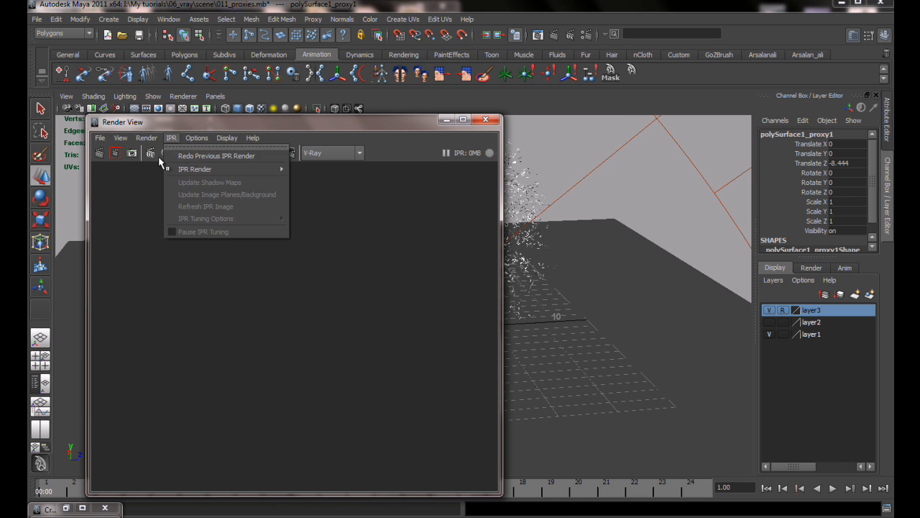
mouse_move(172, 139)
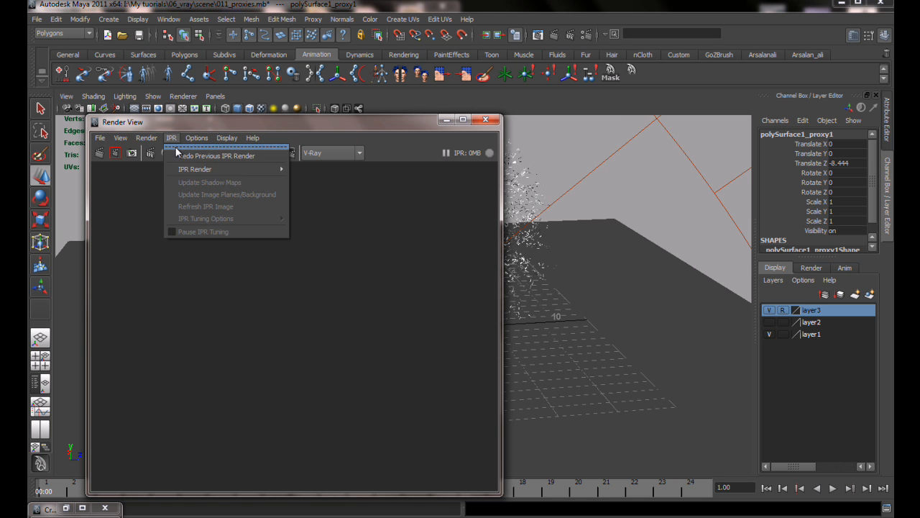
mouse_move(216, 169)
click(365, 188)
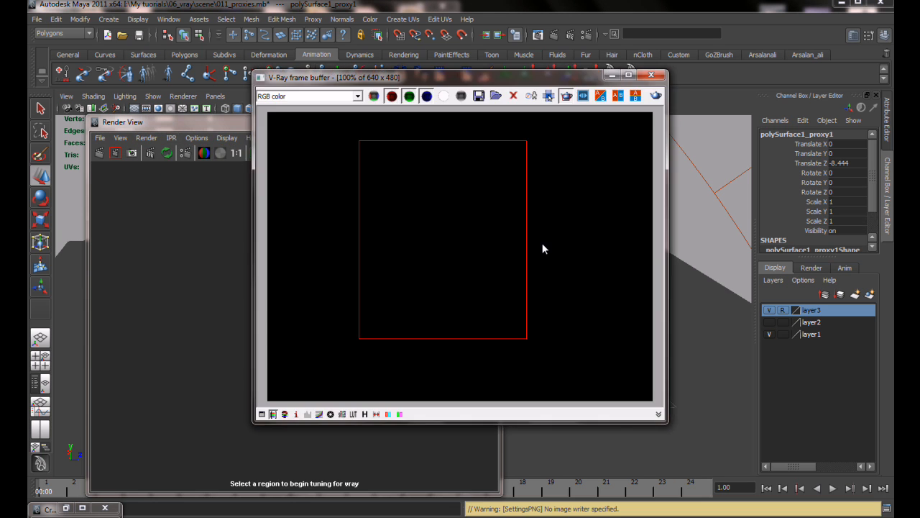
Step: Try an IPR render of a large region in the V-Ray frame buffer, and close the frame buffer
drag(327, 191, 605, 385)
drag(311, 176, 652, 399)
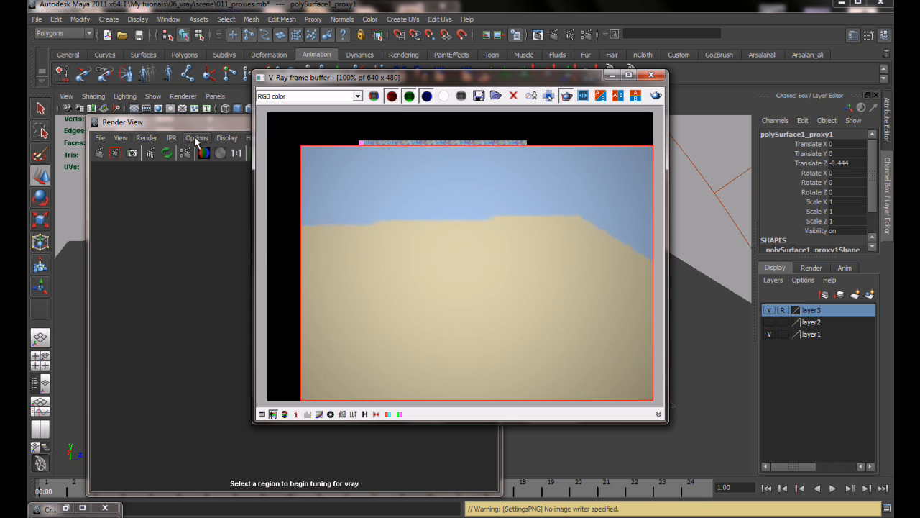
click(660, 75)
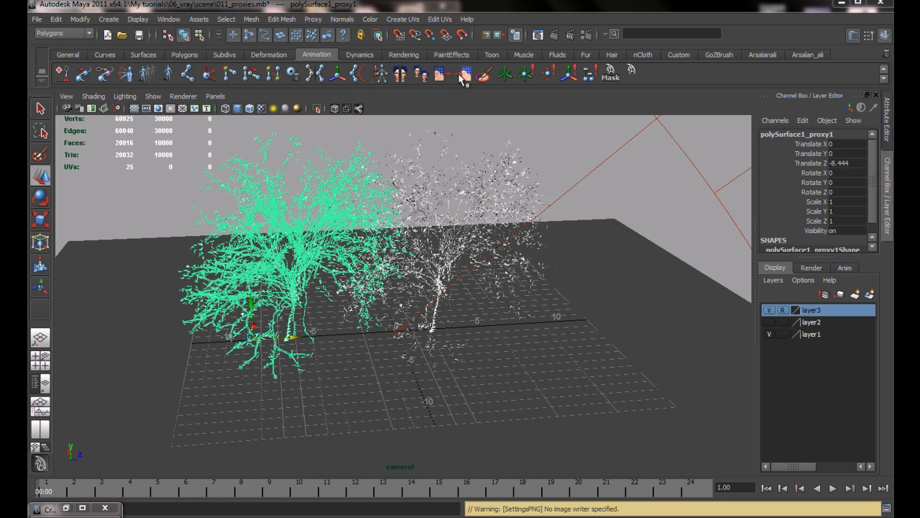
Step: Render the scene from camera1 and move the V-Ray frame buffer aside to uncover the trees
click(538, 35)
click(146, 137)
mouse_move(232, 210)
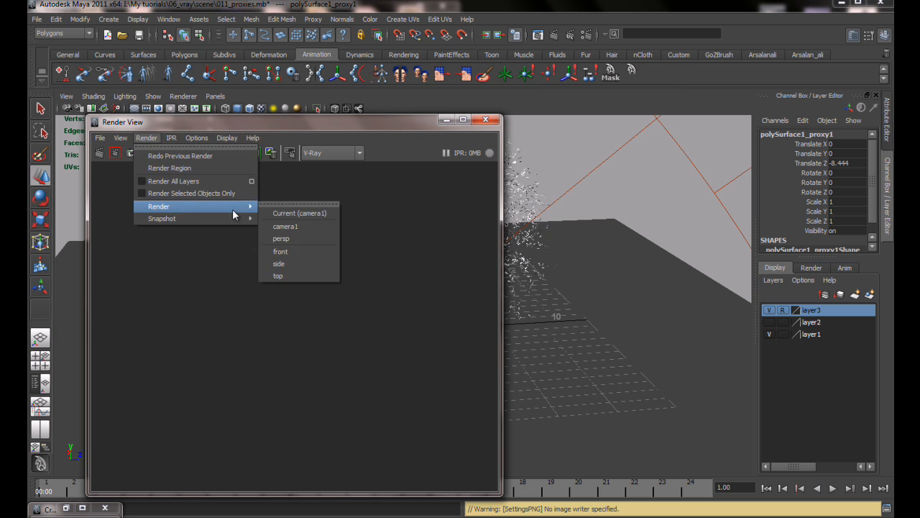
click(307, 226)
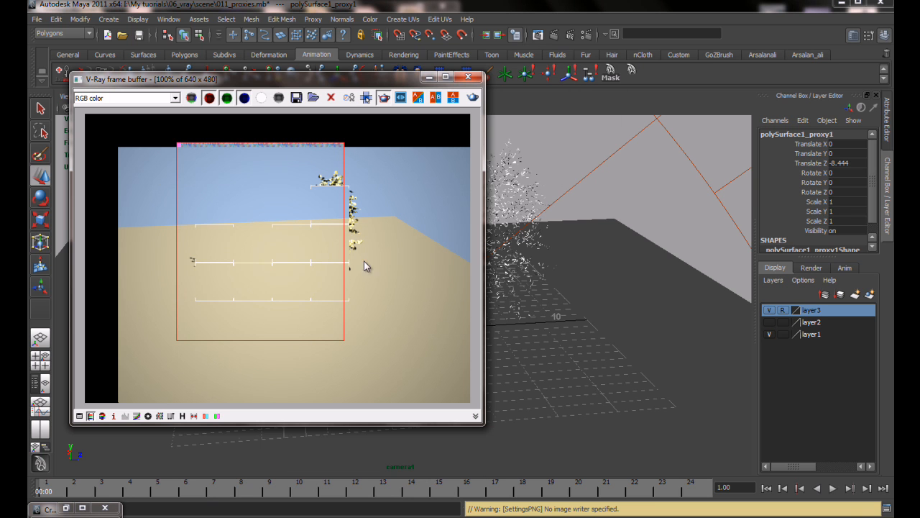
drag(337, 83, 683, 96)
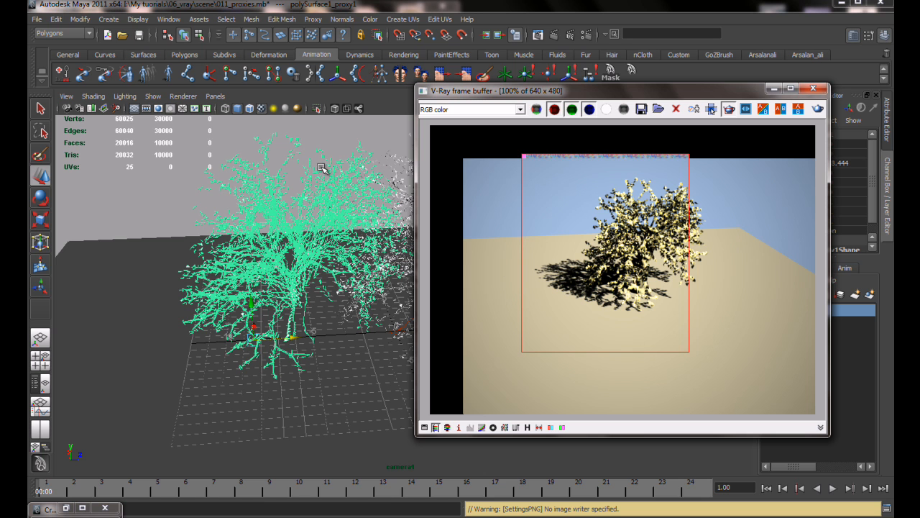
Step: Delete the duplicated tree proxy that was moved along Z, keeping the original proxy
click(359, 130)
drag(360, 158, 324, 175)
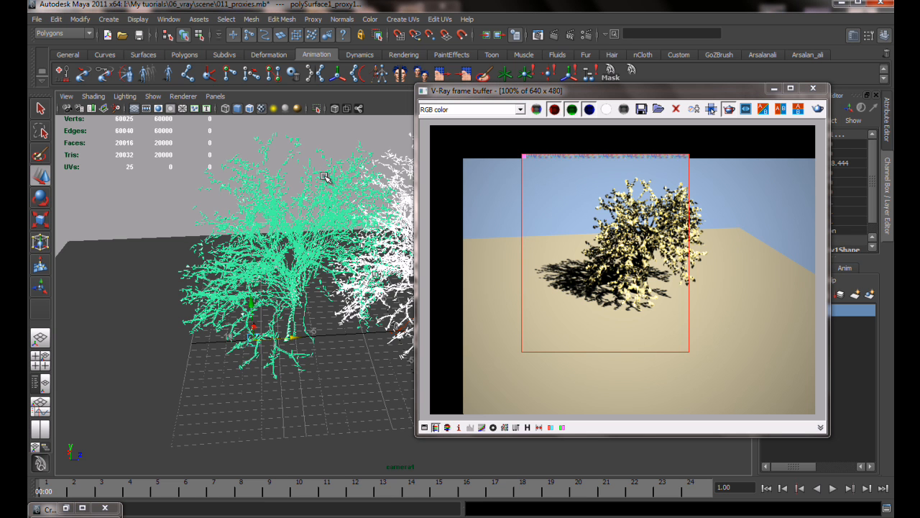
click(281, 161)
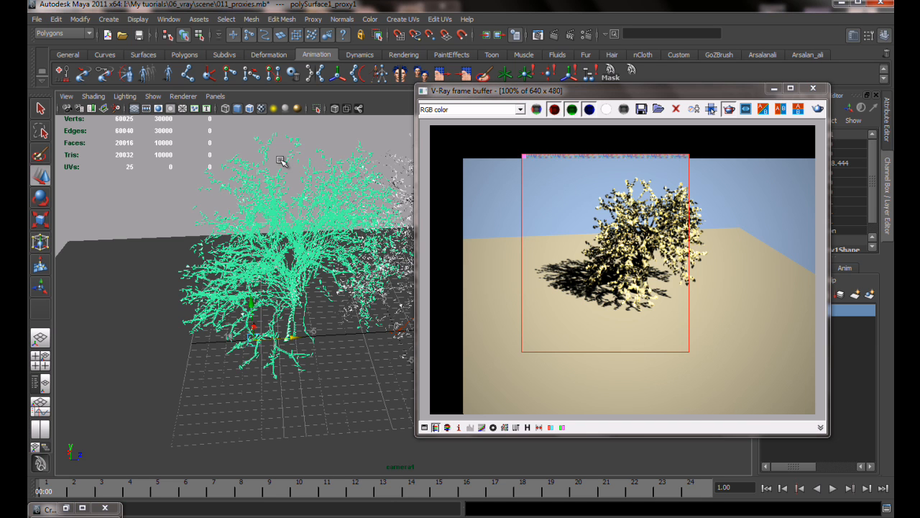
key(Delete)
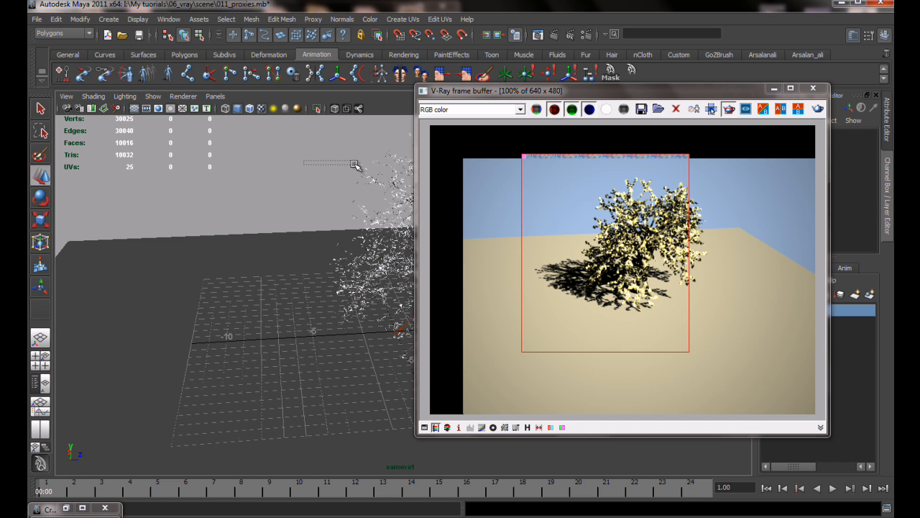
Step: Select the remaining tree proxy, open the Duplicate Special options, and set the X translation to 1
drag(332, 164, 375, 189)
click(81, 19)
mouse_move(56, 20)
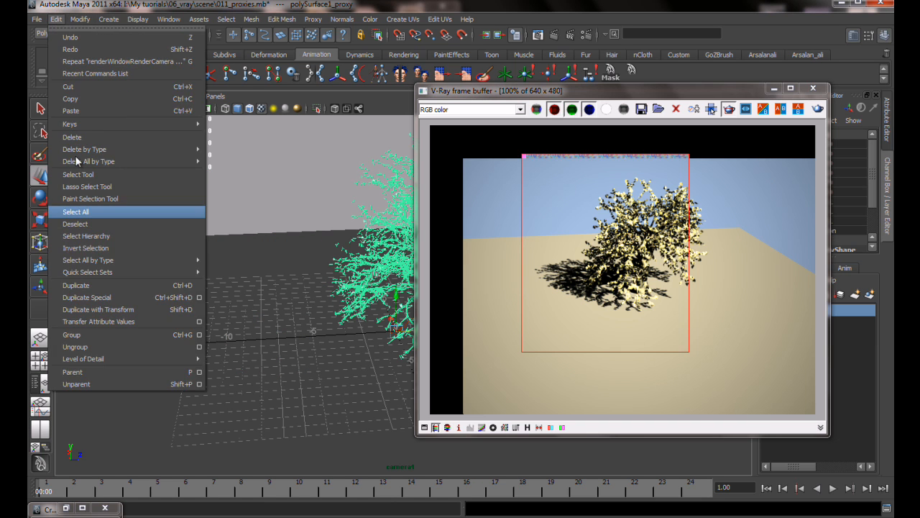
click(201, 298)
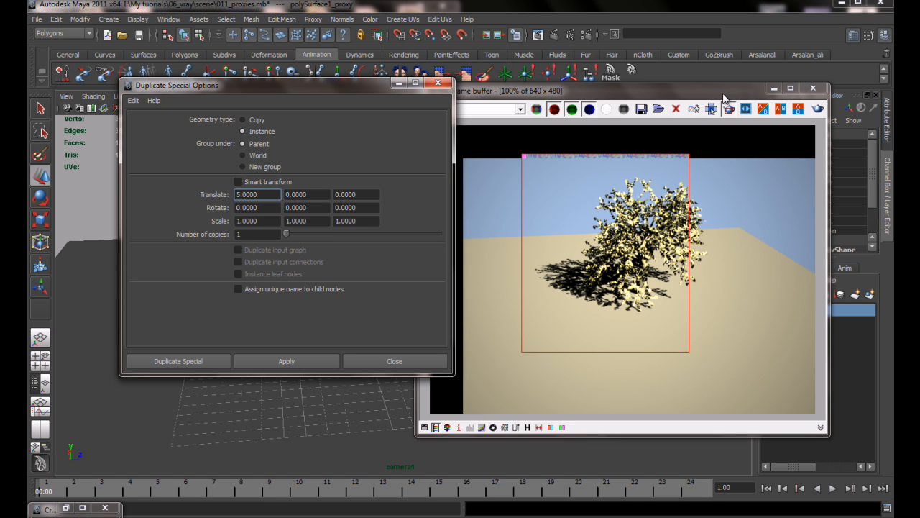
double_click(252, 194)
text(1)
key(Return)
Step: Set the Duplicate Special Z scale to -1, create the mirrored tree instance, and get the options and frame buffer out of the way
click(336, 221)
text(-)
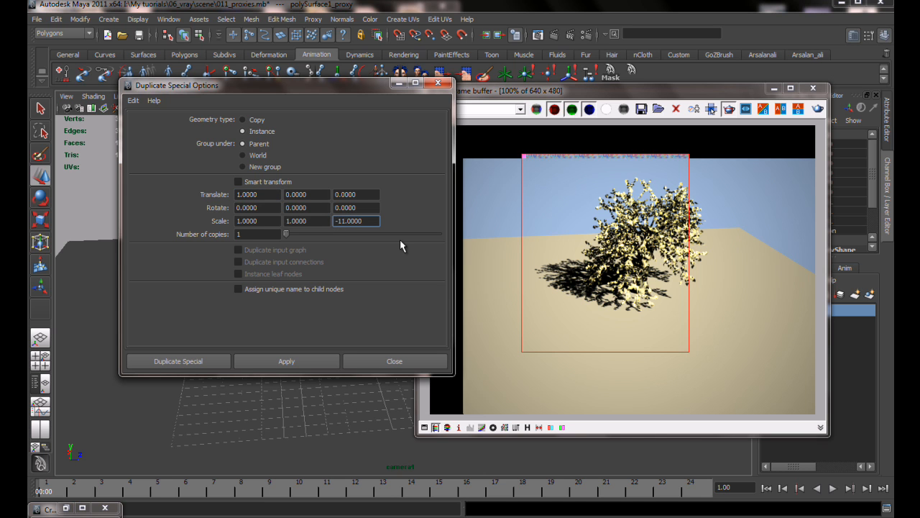
key(Delete)
click(260, 361)
click(432, 361)
click(770, 89)
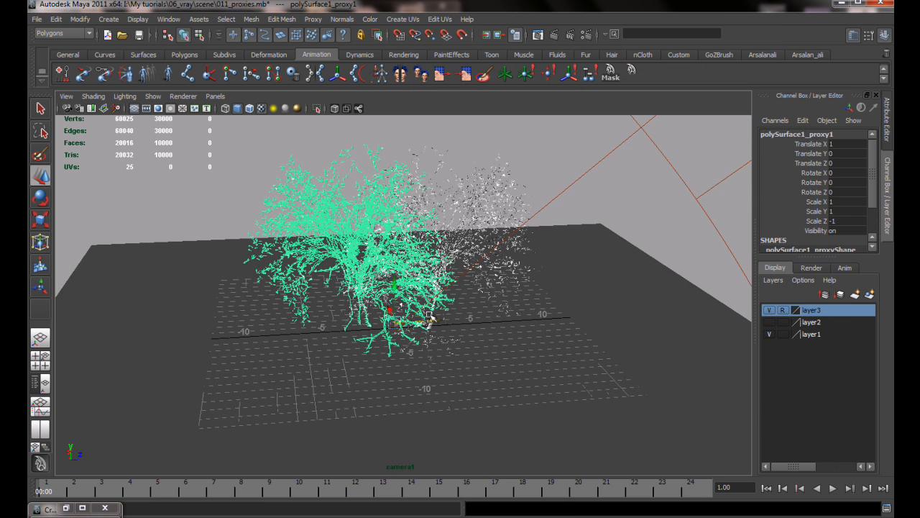
Step: Move the mirrored tree instance to about -3.205 in Z
drag(436, 322, 383, 324)
scroll(347, 234, up, 3)
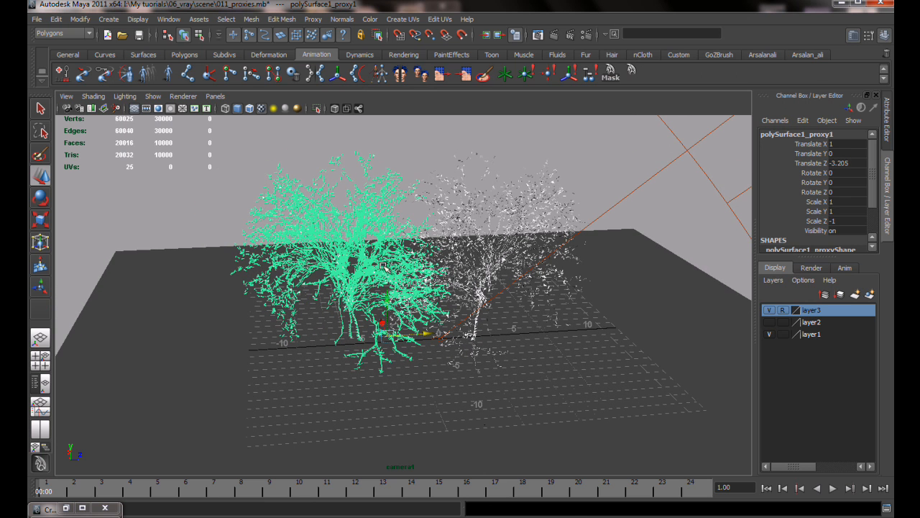
click(55, 19)
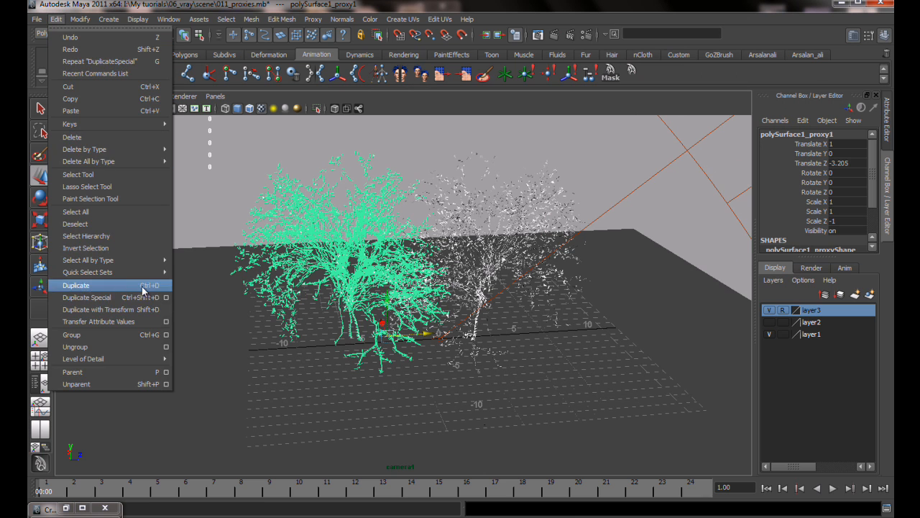
alt+drag(411, 221, 432, 259)
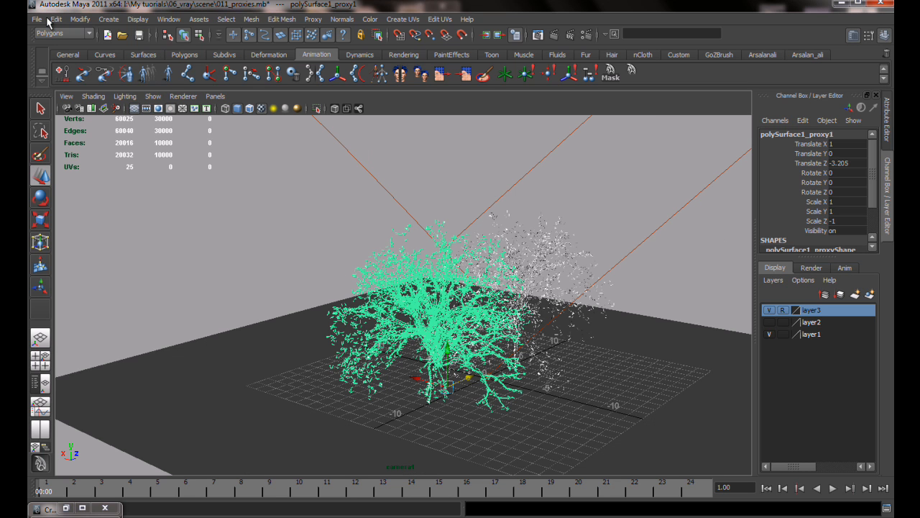
Step: Create another tree instance with Duplicate Special and move it to about 8.259 in X
click(55, 18)
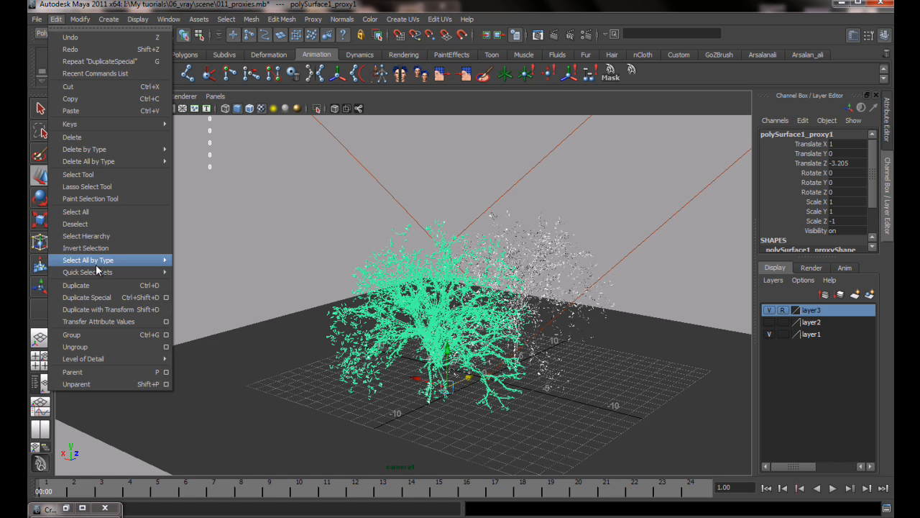
click(133, 311)
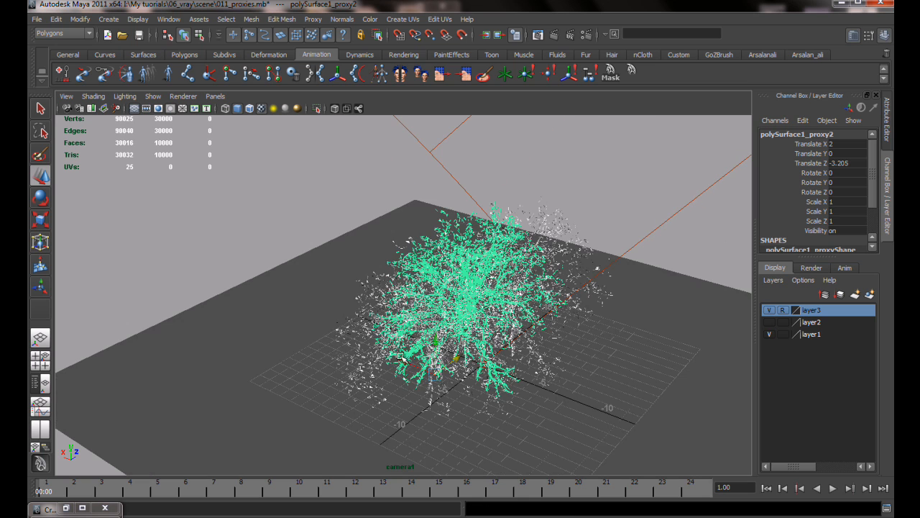
key(shift+d)
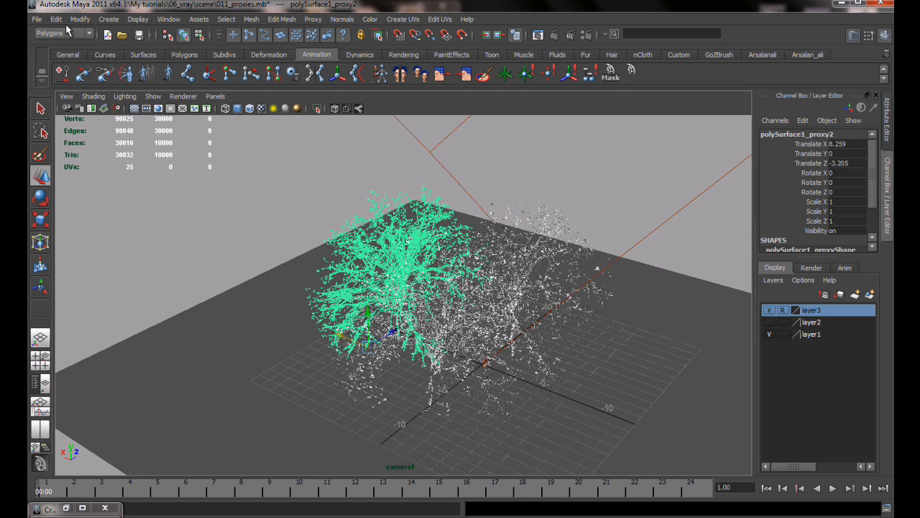
Step: Create four more tree instances with Duplicate Special and spread them over the ground plane behind the first trees
key(shift+d)
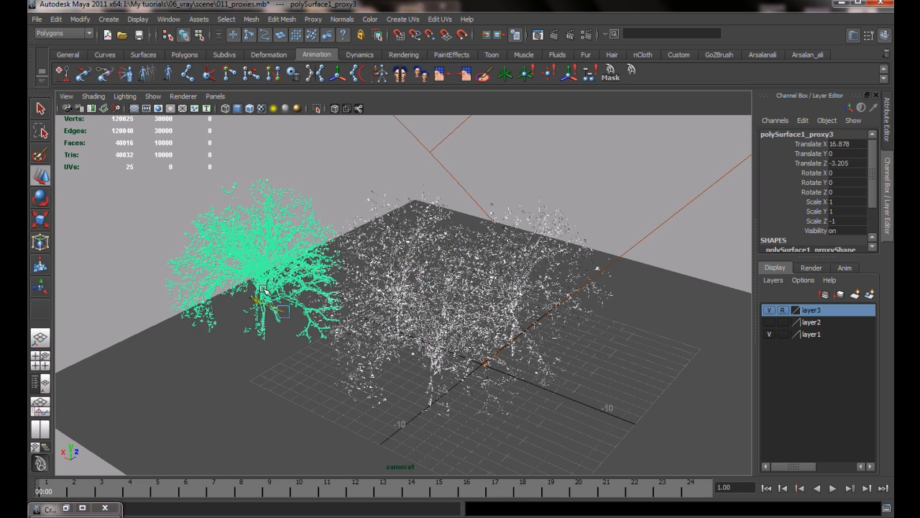
key(shift+d)
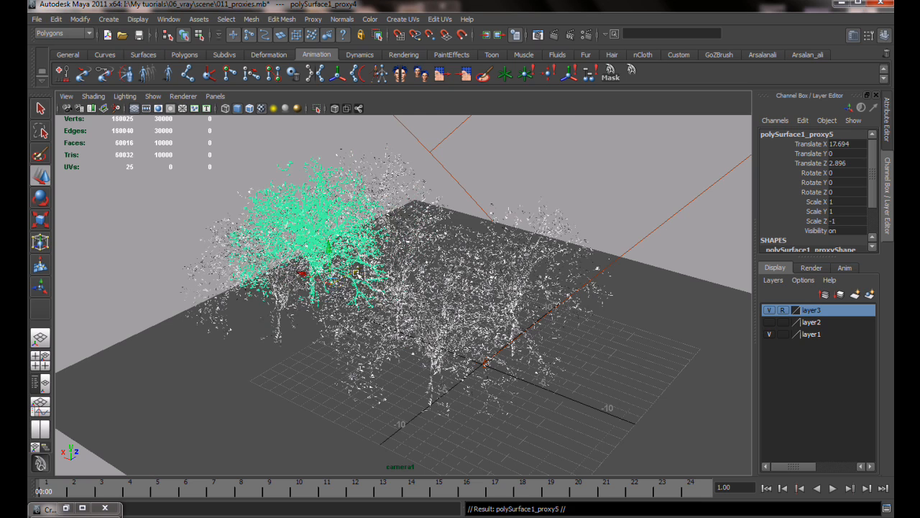
key(shift+d)
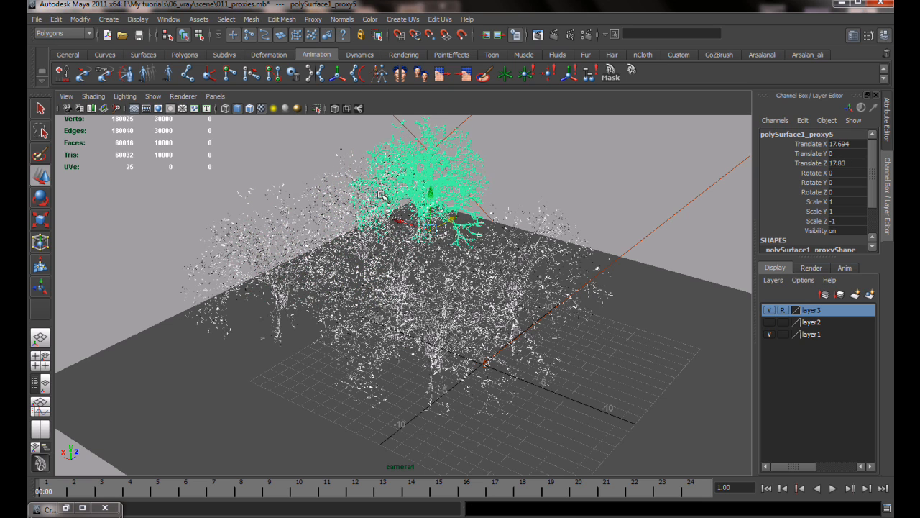
drag(352, 210, 300, 197)
click(497, 170)
Step: Select the ground plane and scale it up so it extends well beyond the group of trees
alt+drag(532, 237, 445, 263)
alt+middle_drag(446, 263, 297, 279)
alt+drag(297, 278, 554, 341)
click(558, 344)
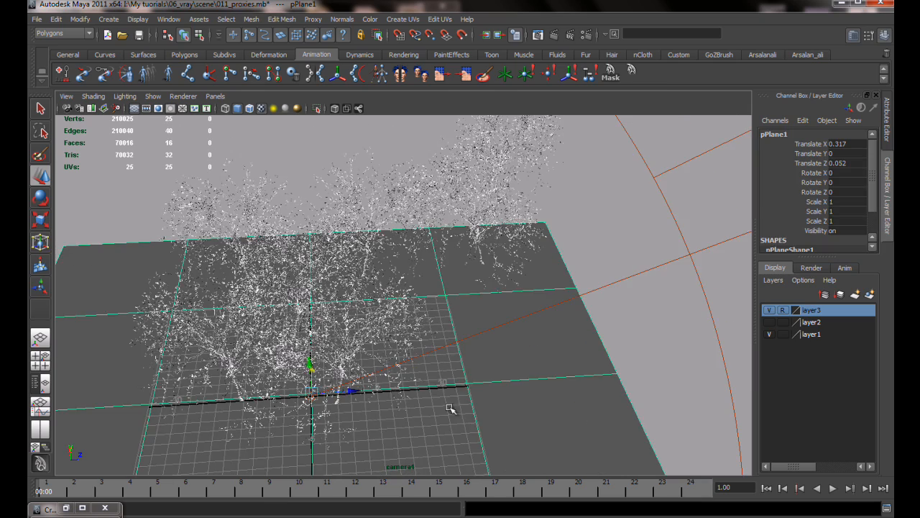
alt+drag(301, 378, 630, 190)
key(r)
click(642, 134)
alt+drag(514, 188, 389, 206)
alt+middle_drag(445, 200, 438, 204)
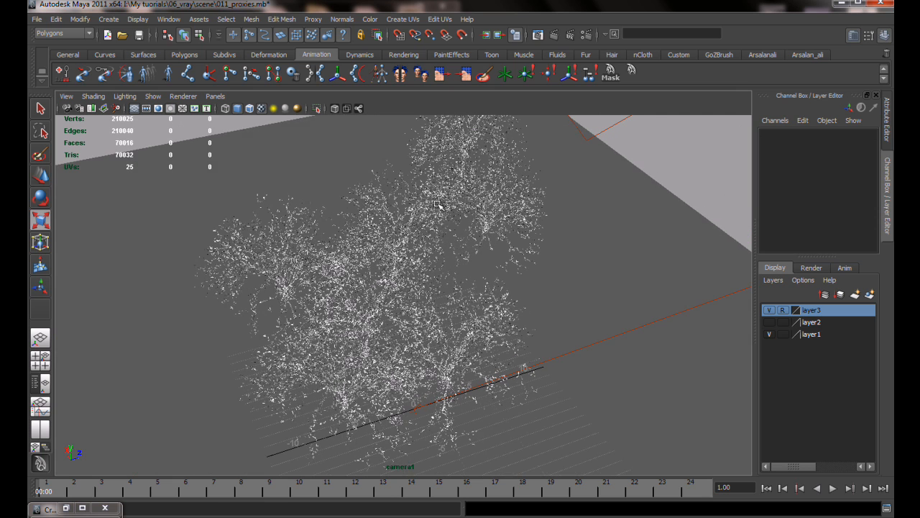
click(539, 34)
click(149, 137)
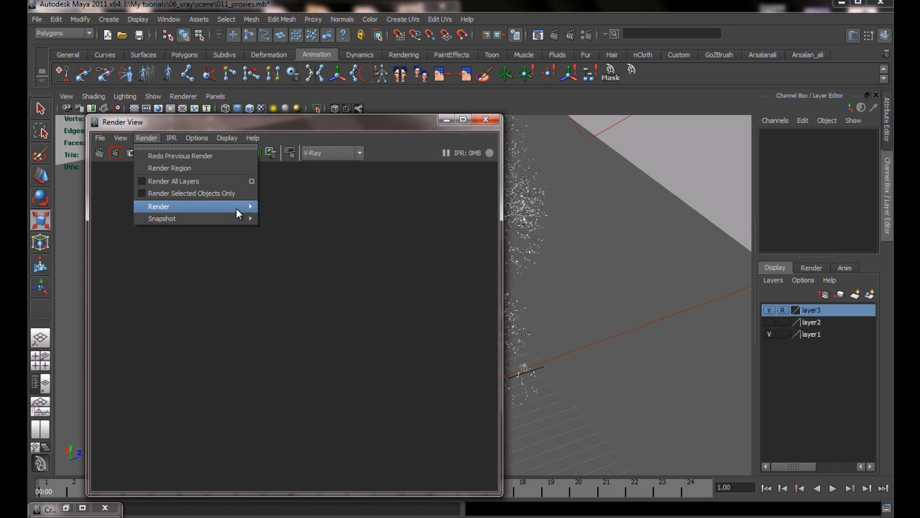
mouse_move(240, 209)
click(212, 95)
mouse_move(306, 111)
click(369, 109)
click(447, 119)
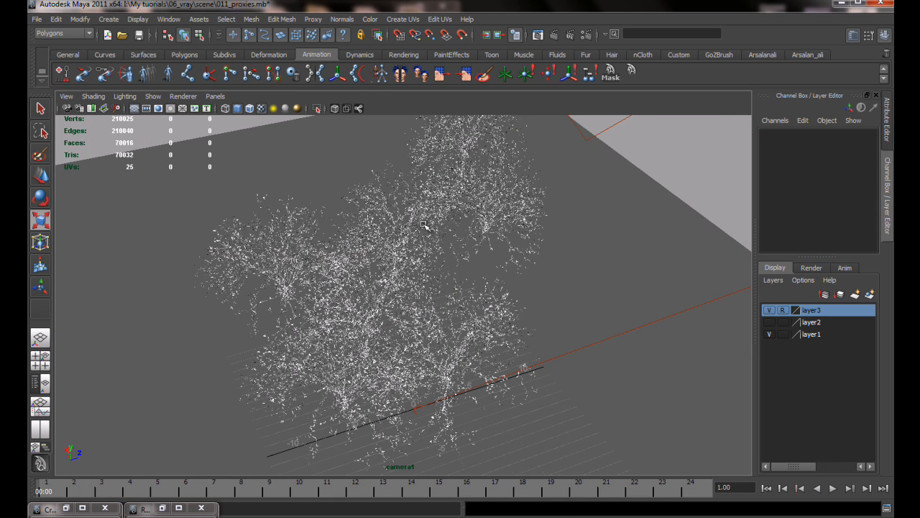
Step: Show the 640 x 480 resolution gate in the camera1 view and frame the trees closer within it
click(158, 108)
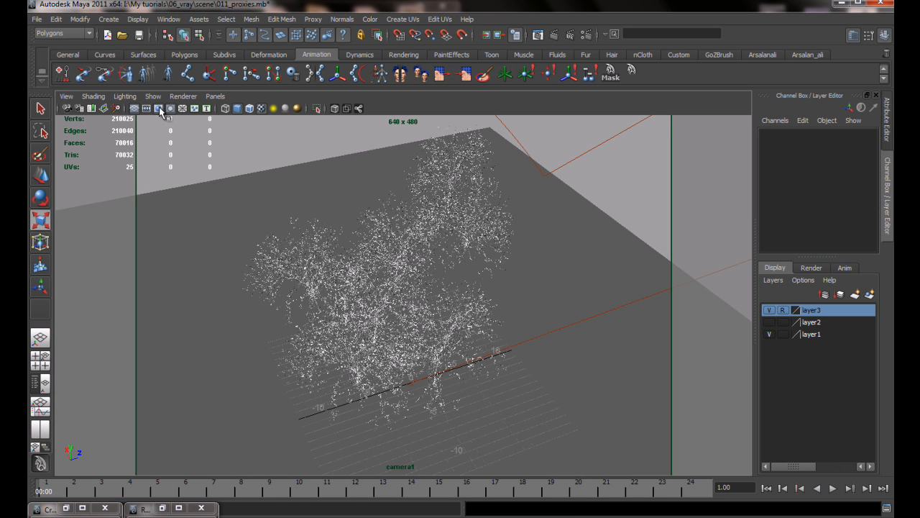
click(158, 109)
click(158, 109)
alt+right_drag(442, 223, 497, 228)
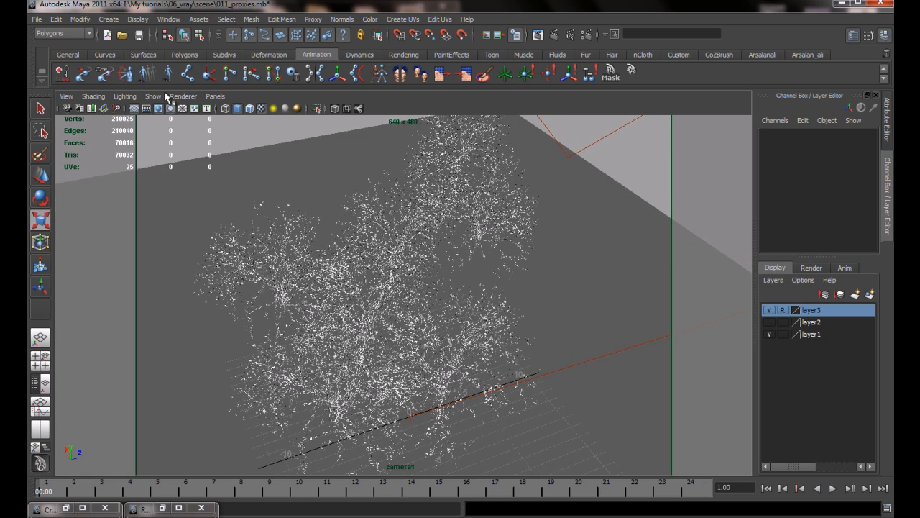
Step: Select camera1, open its attributes, and examine the Film Back settings
click(65, 96)
click(86, 114)
key(ctrl+a)
scroll(799, 357, down, 3)
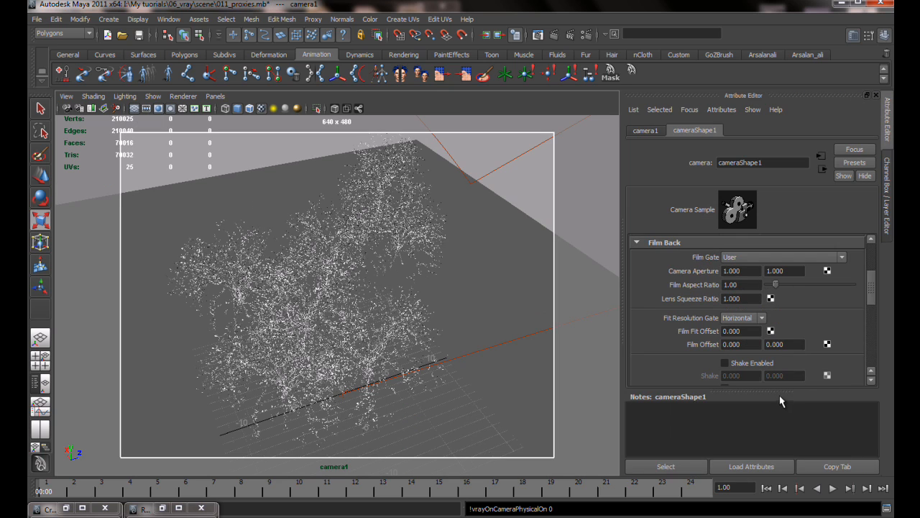
drag(777, 391, 785, 445)
Step: Select three neighbouring trees, instance them with Duplicate Special, and move the copies toward the right edge of the camera frame
alt+drag(378, 187, 381, 231)
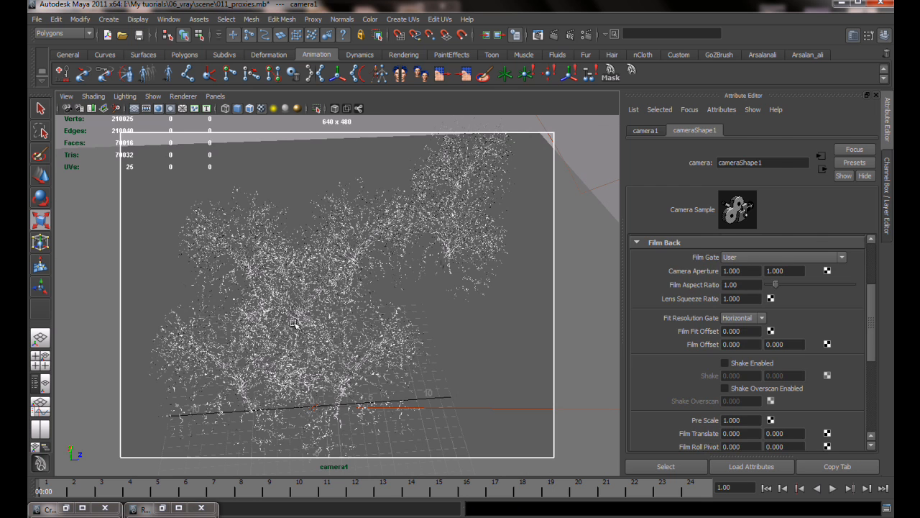
drag(295, 324, 310, 235)
ctrl+click(287, 147)
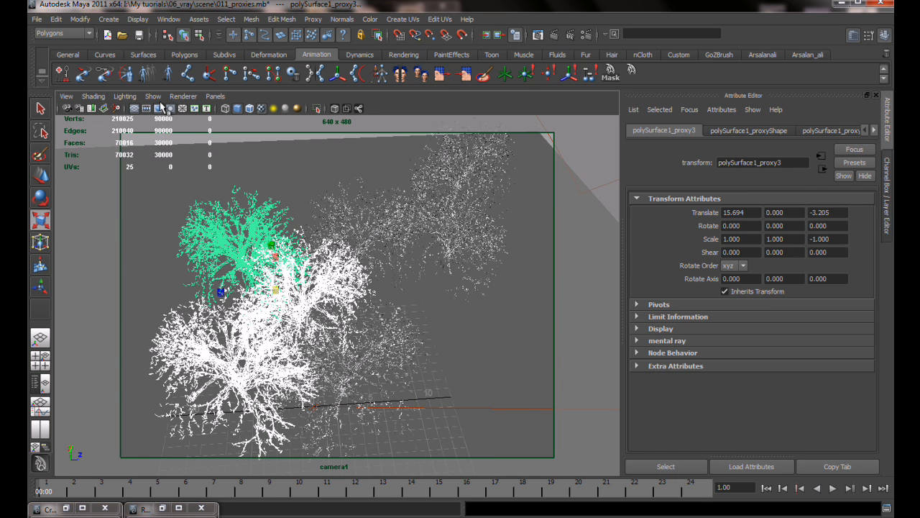
click(56, 18)
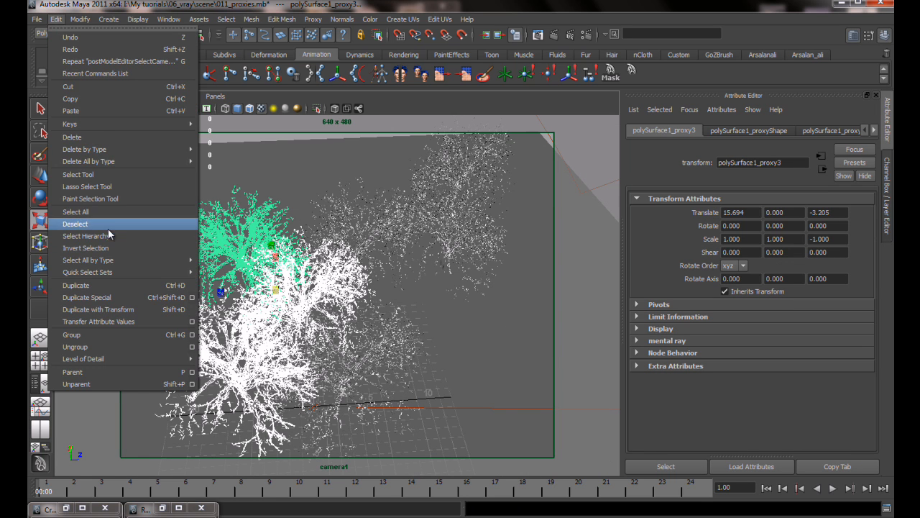
click(110, 299)
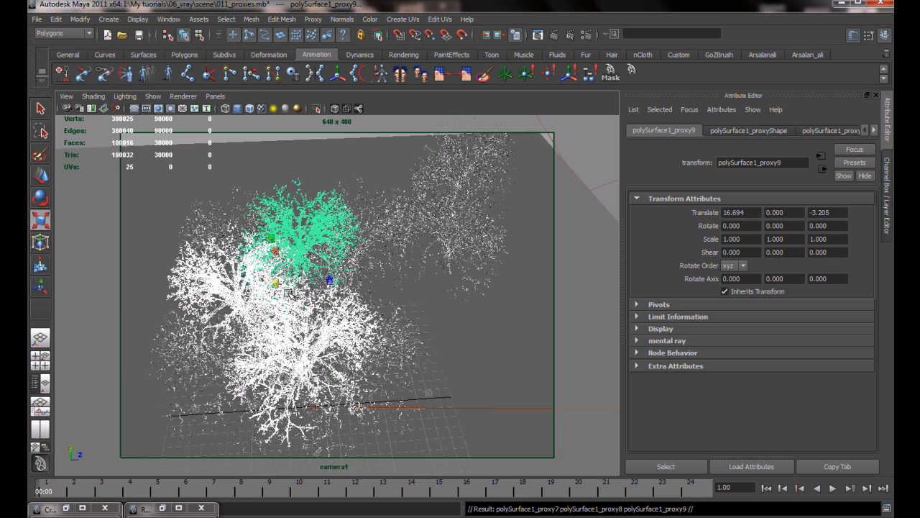
key(w)
drag(282, 287, 485, 297)
Step: Create further instances of the three-tree group, spread them to fill the camera frame, and clear the selection
key(g)
key(ctrl+z)
drag(568, 310, 183, 309)
key(ctrl+shift+d)
click(595, 132)
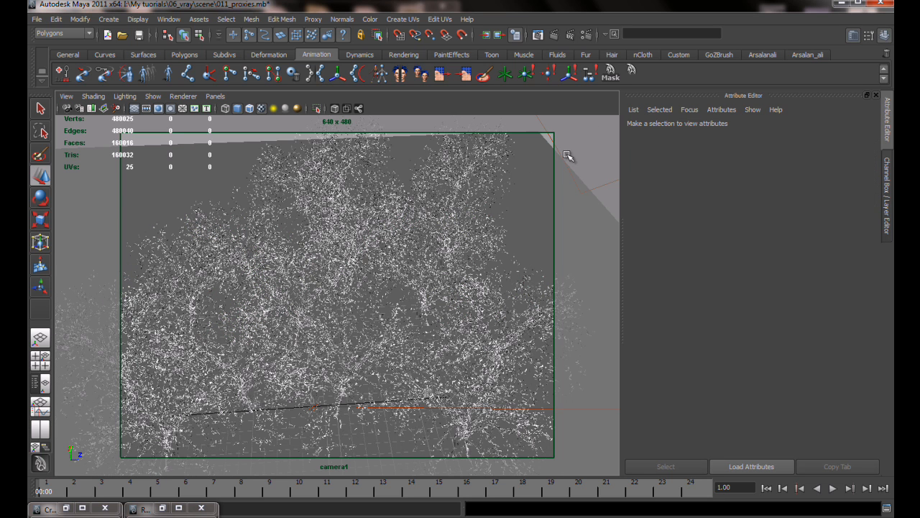
Step: Bring up the V-Ray frame buffer and render the full 640 x 480 camera1 view of the instanced trees without the render region
click(554, 36)
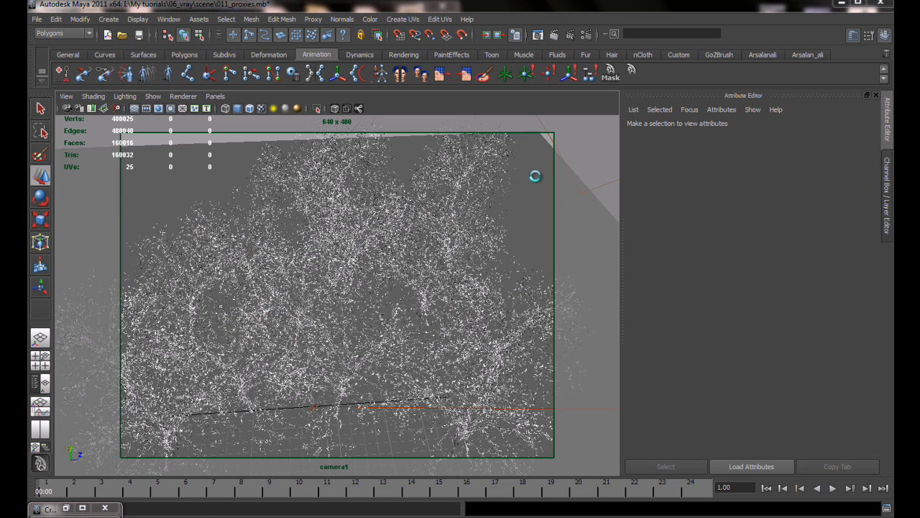
mouse_move(631, 2)
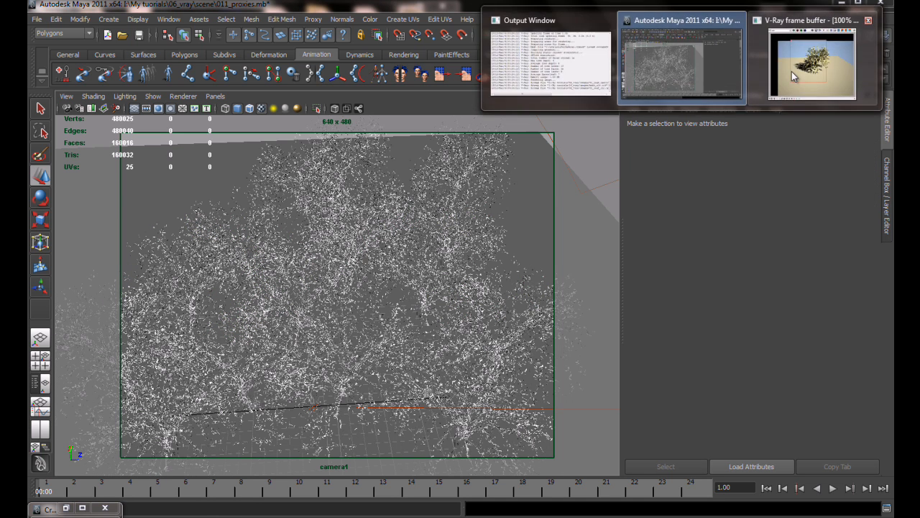
click(792, 70)
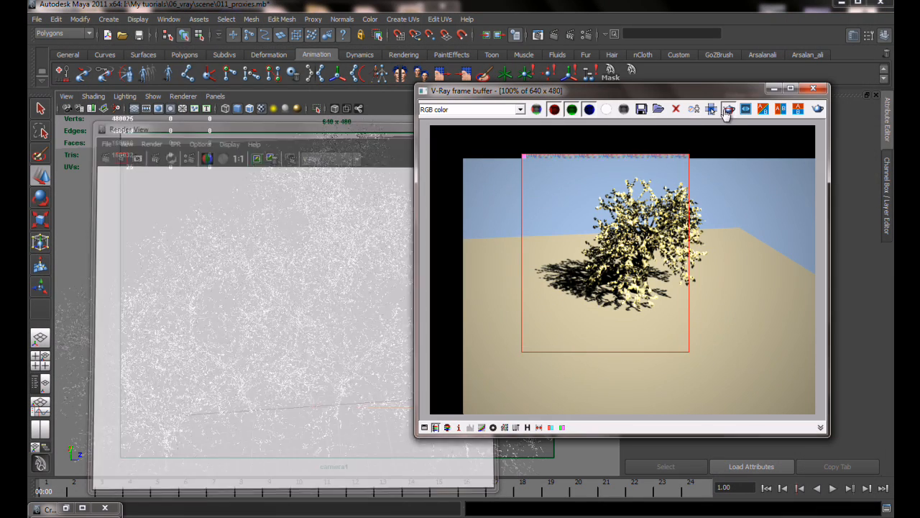
drag(709, 92, 458, 70)
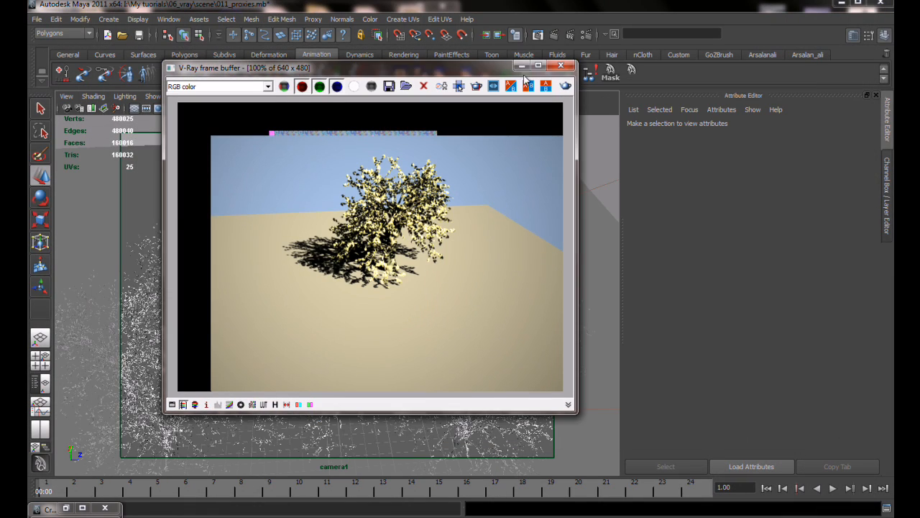
click(565, 85)
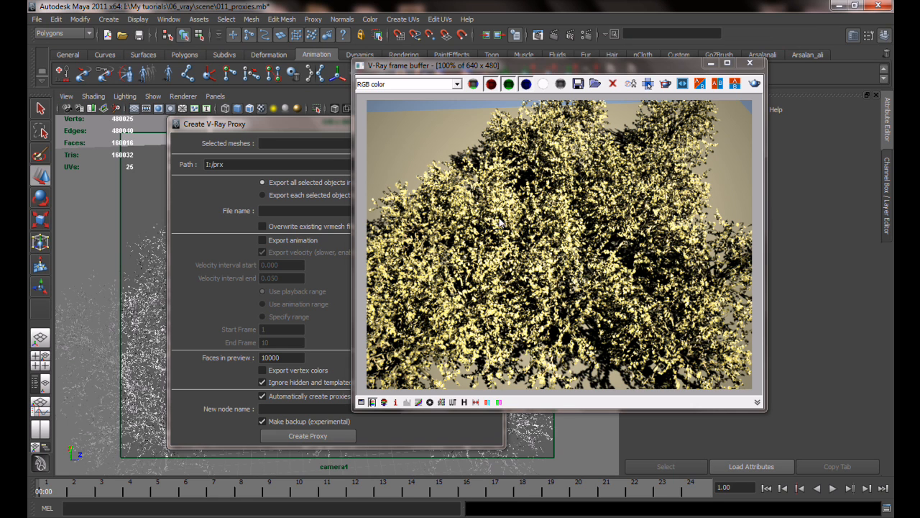
Step: Inspect the rendered forest up close, and minimise the Create V-Ray Proxy window and the frame buffer to reveal the camera1 viewport
scroll(563, 270, up, 2)
scroll(532, 265, down, 4)
scroll(509, 261, up, 2)
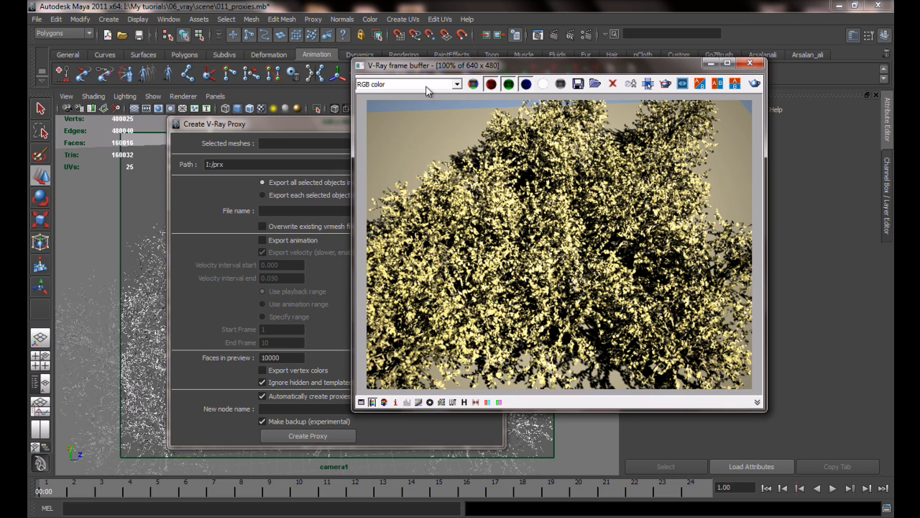
click(214, 124)
click(495, 124)
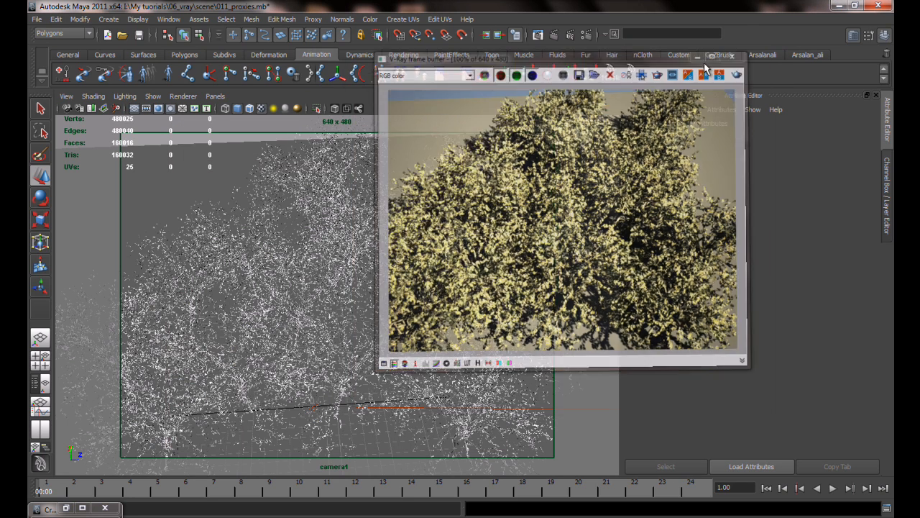
click(711, 63)
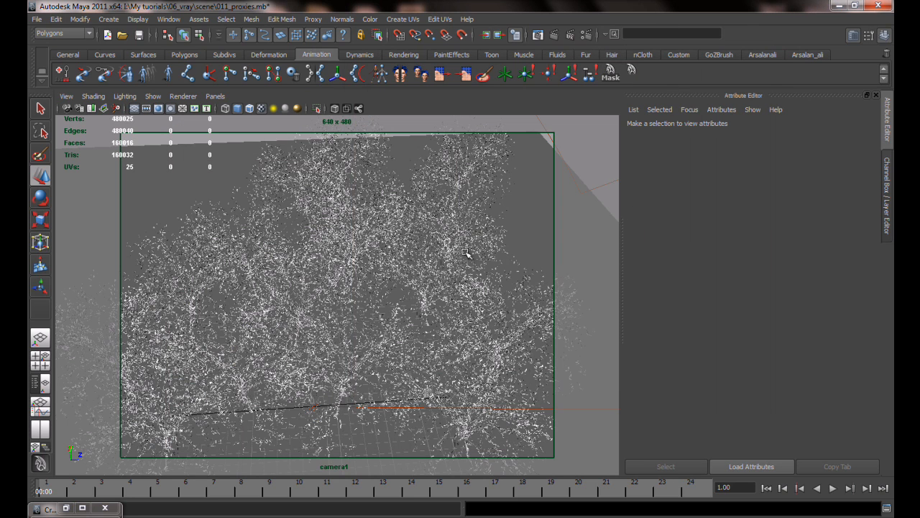
Step: Reopen the V-Ray frame buffer to compare the finished forest render with the viewport, and minimise it again
click(625, 1)
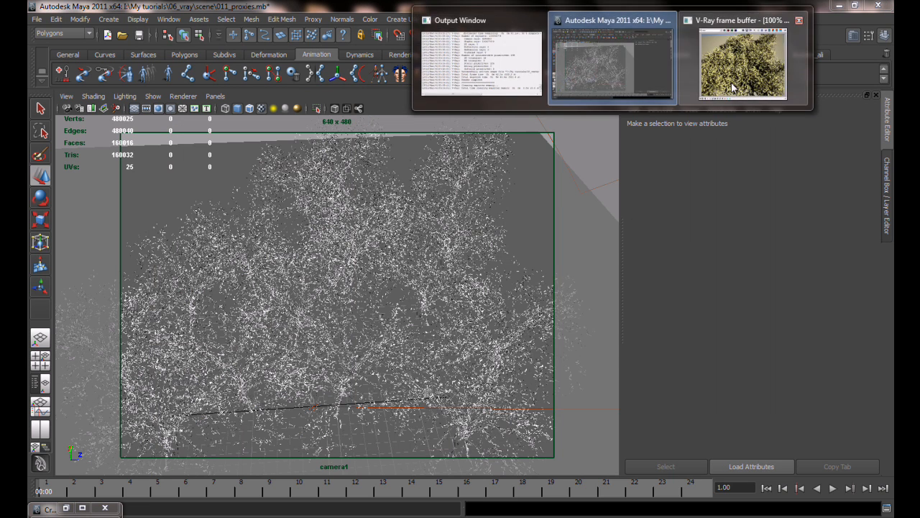
click(733, 87)
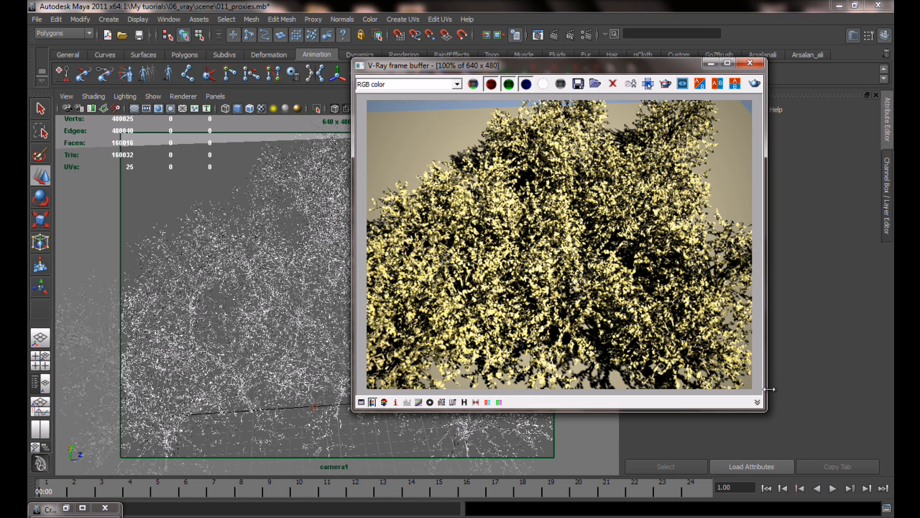
click(711, 64)
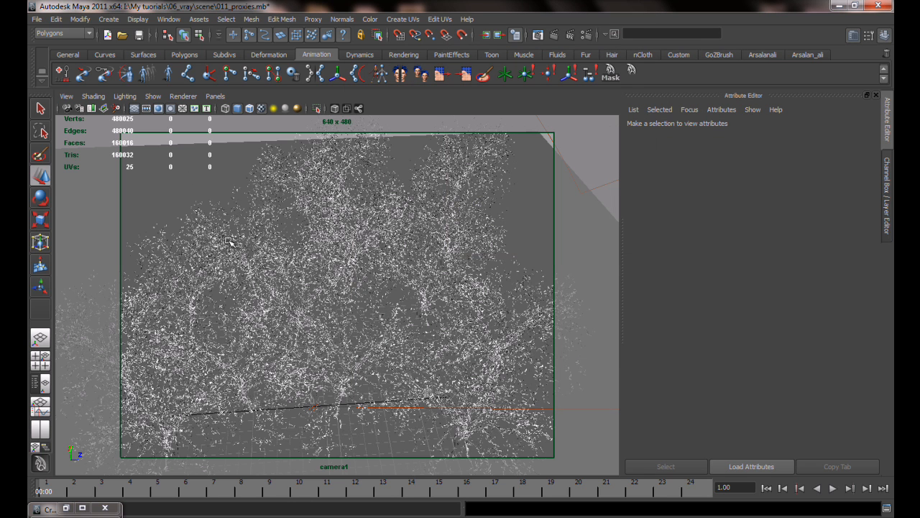